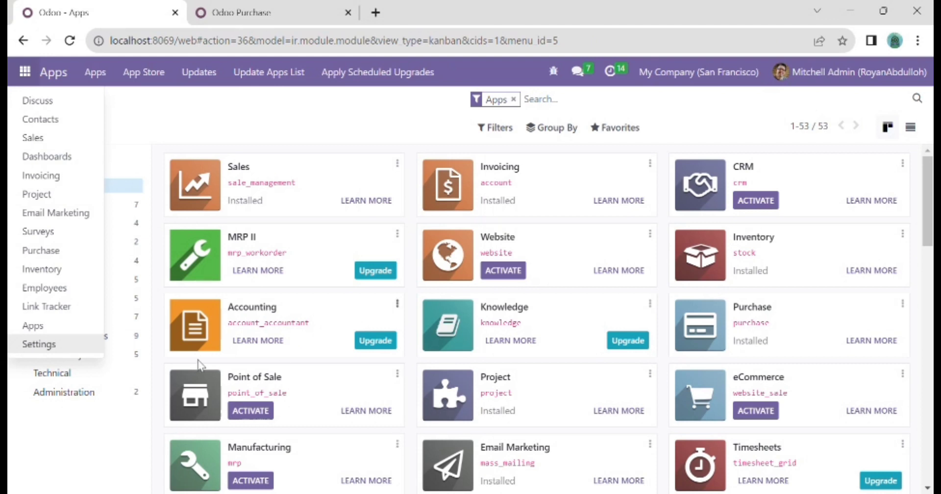
Open the general settings and look through them down to the Developer Tools section.
click(103, 453)
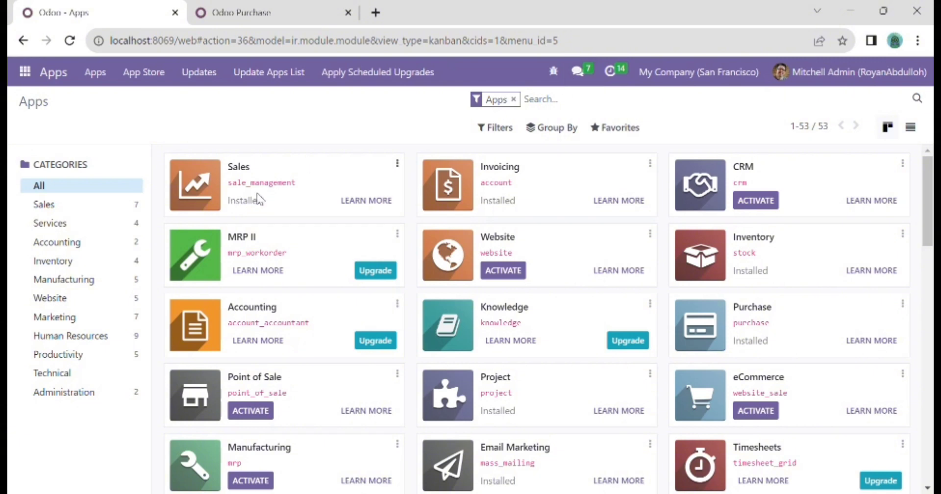
click(24, 71)
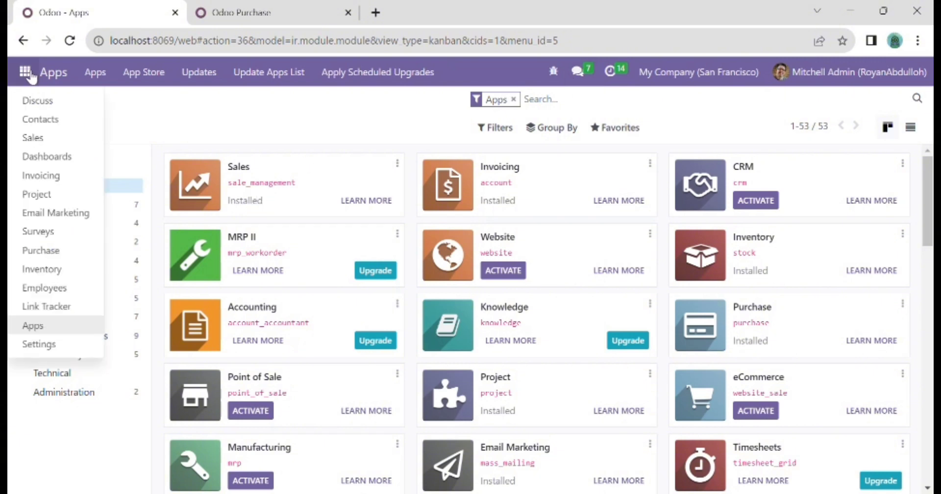
click(40, 344)
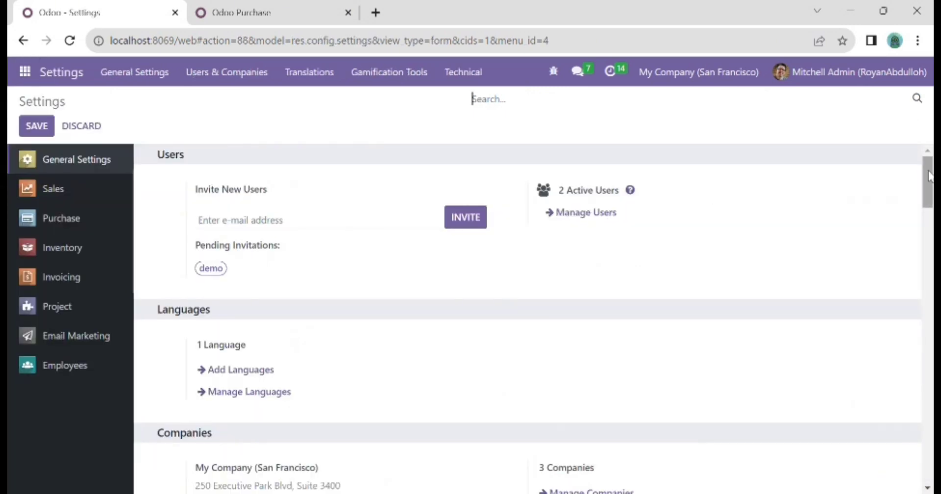
drag(926, 181, 914, 483)
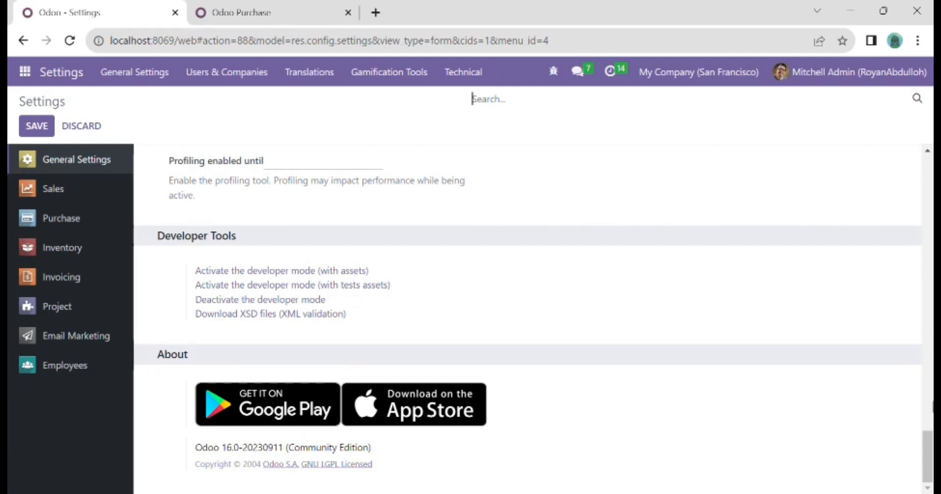
drag(928, 453, 931, 116)
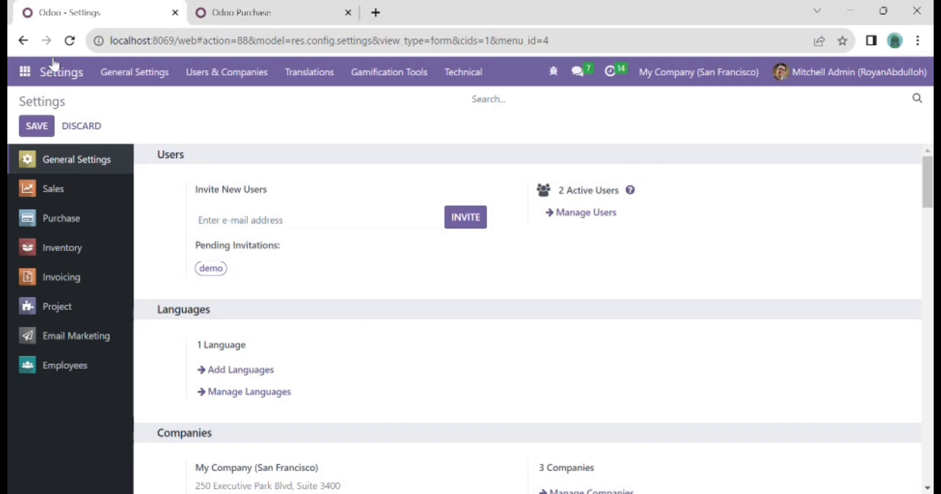
Open the list of user access groups from the settings.
click(34, 75)
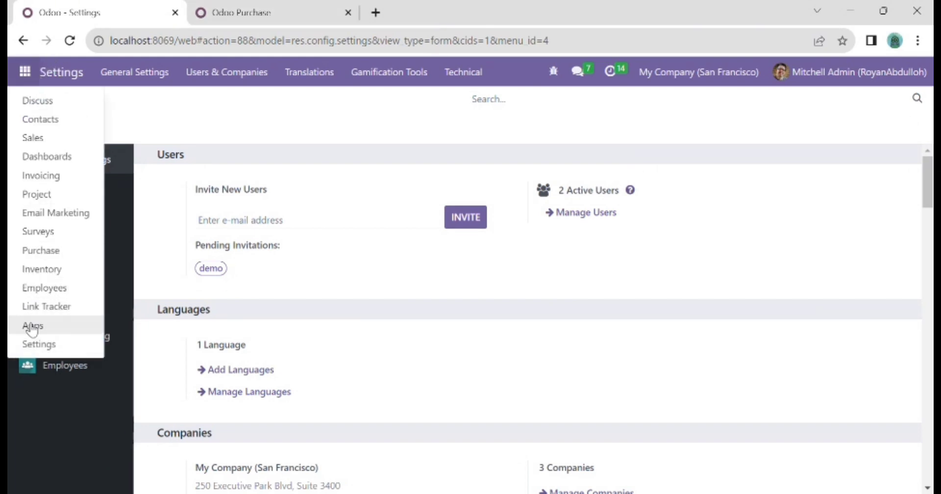
click(30, 342)
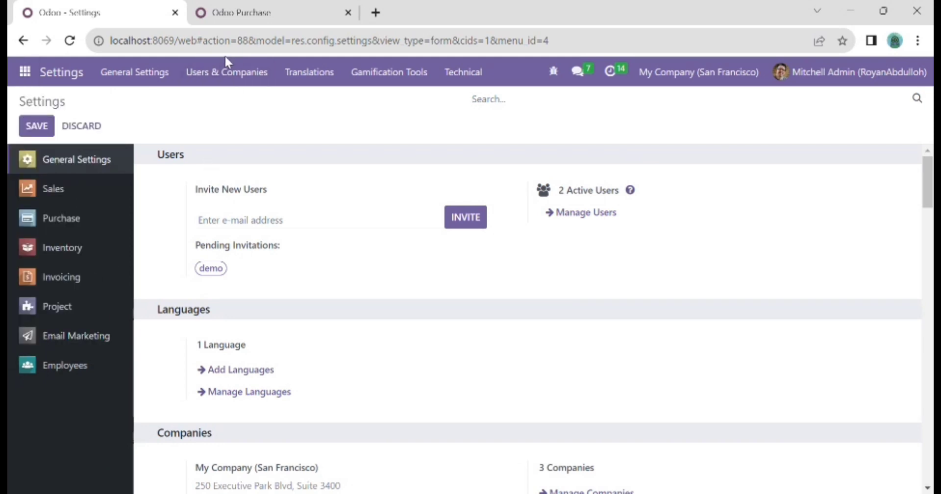
click(226, 73)
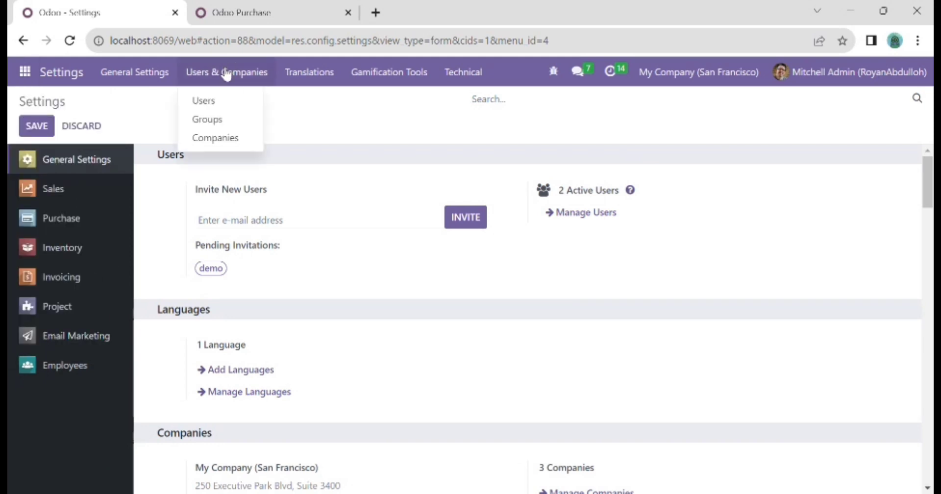
click(217, 124)
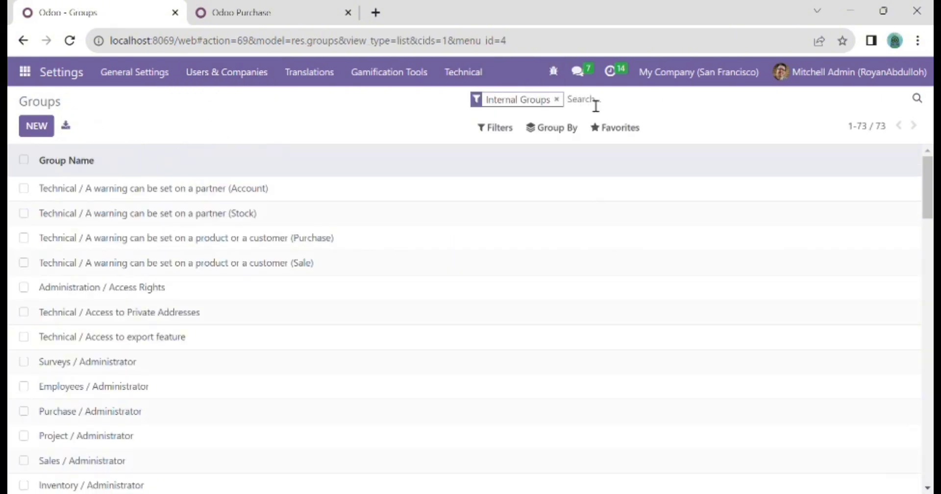
text(t)
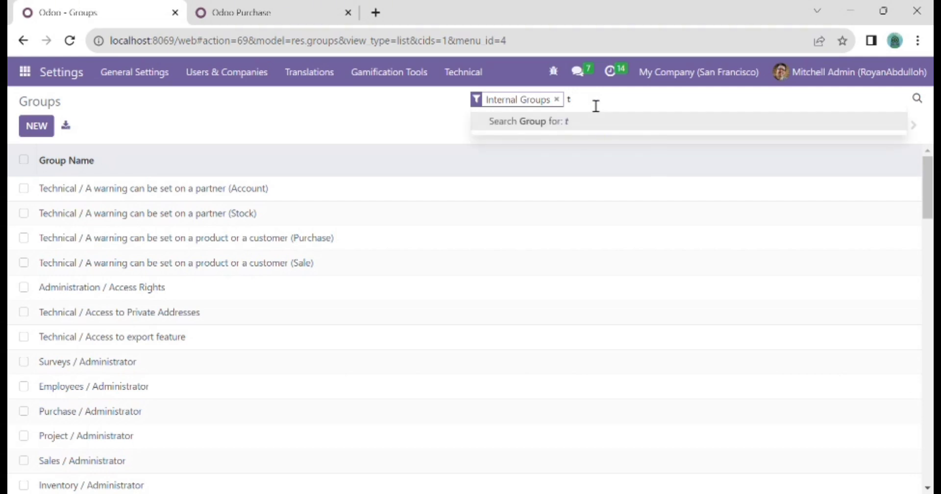
text(echnic)
key(BackSpace)
key(BackSpace)
key(BackSpace)
key(BackSpace)
key(BackSpace)
key(BackSpace)
key(BackSpace)
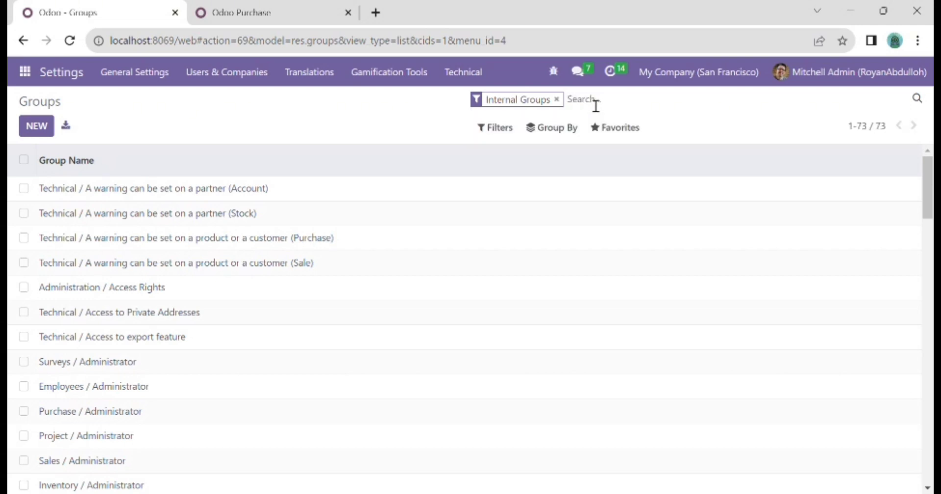
Find "technical / s" in the groups list and open the Technical / Show Full Accounting Features group to examine its users.
key(ctrl+f)
text(t)
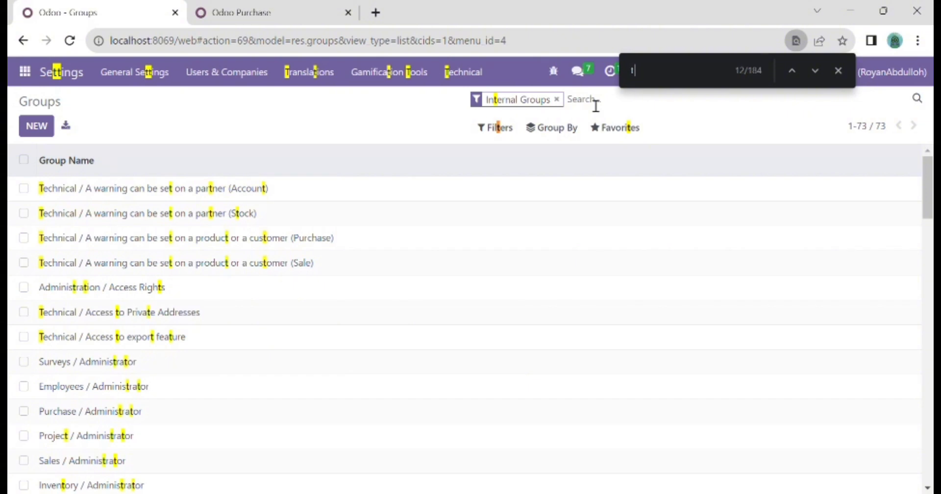
text(echni)
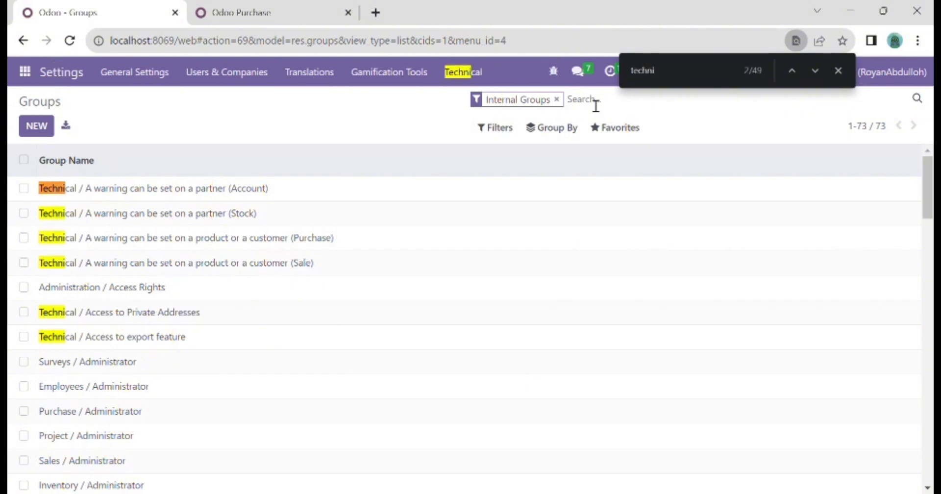
text(cal)
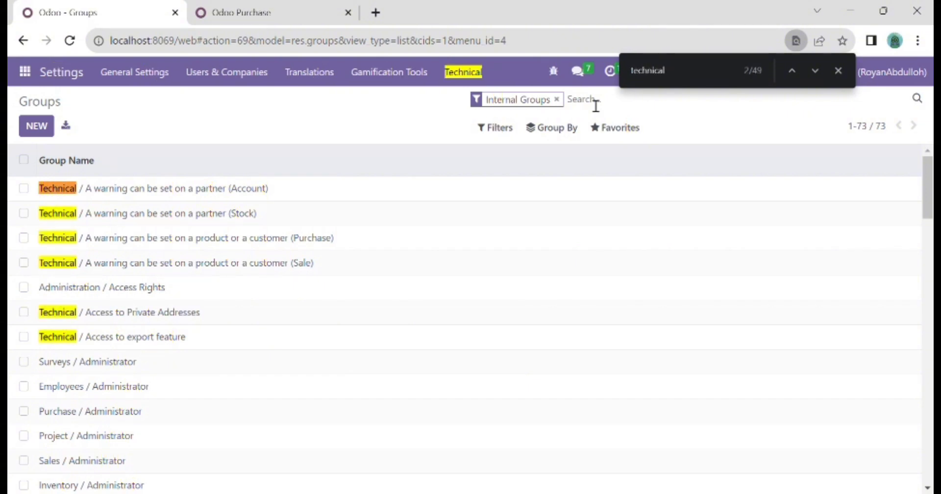
text( / )
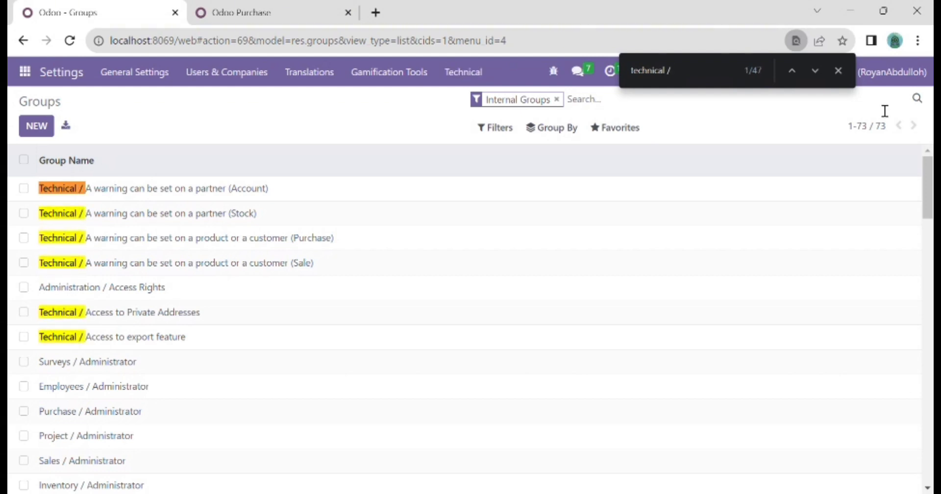
text(s)
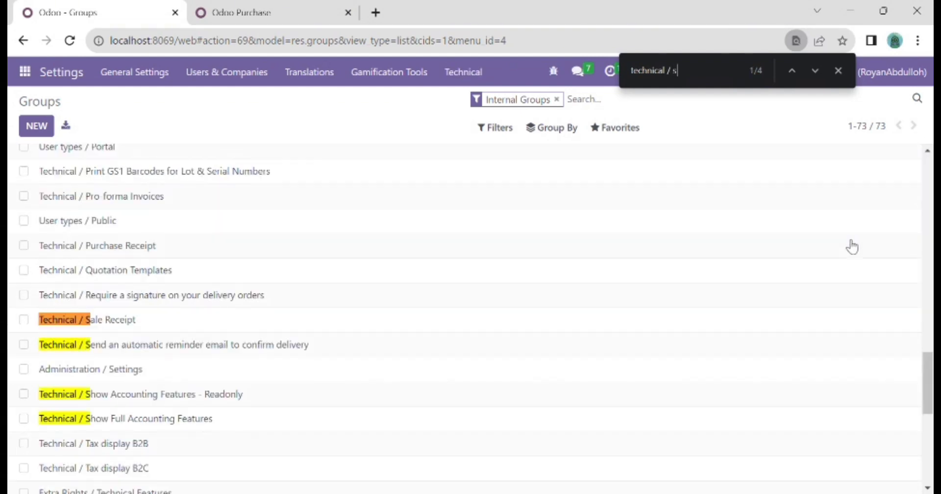
click(300, 420)
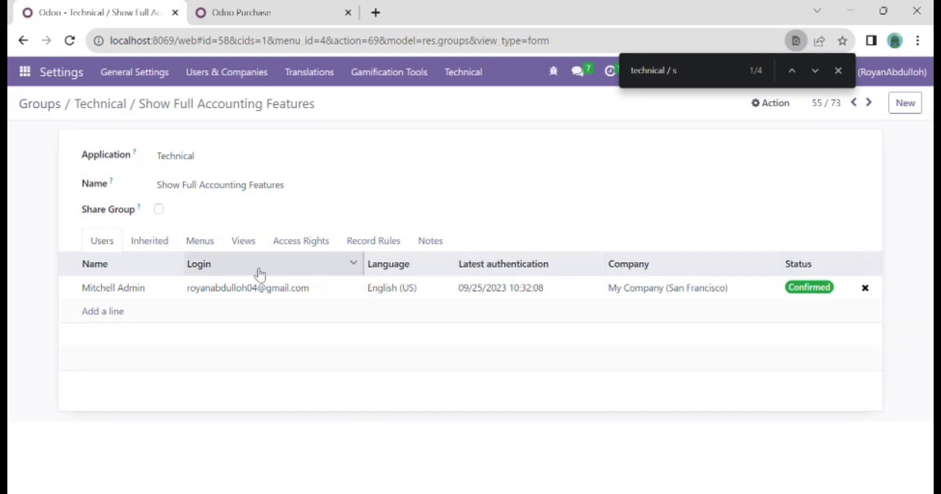
Create a new sales quotation for the first individual contact listed under Azure Interior, with payment terms set to Immediate Payment.
click(25, 72)
click(34, 138)
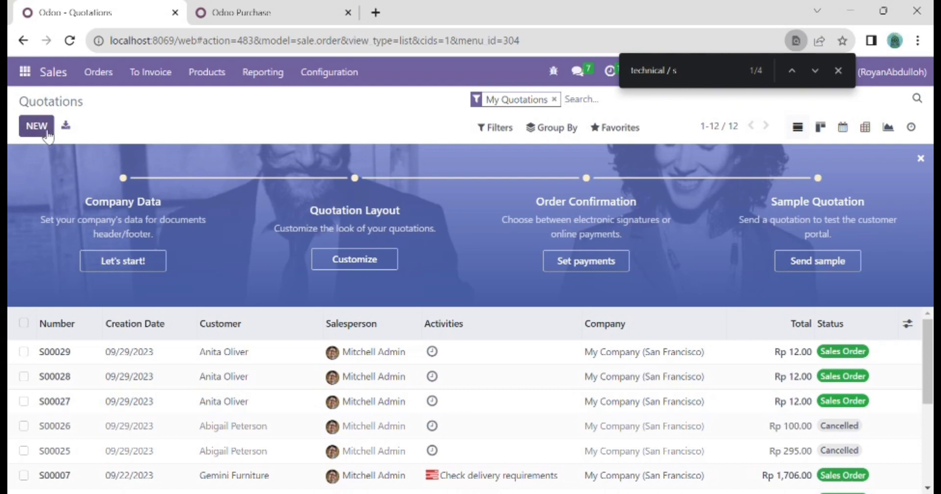
click(48, 132)
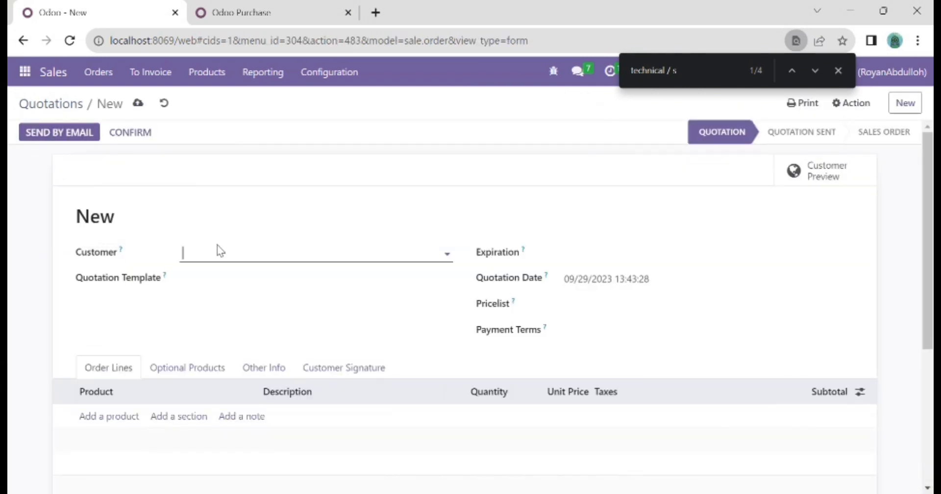
click(230, 260)
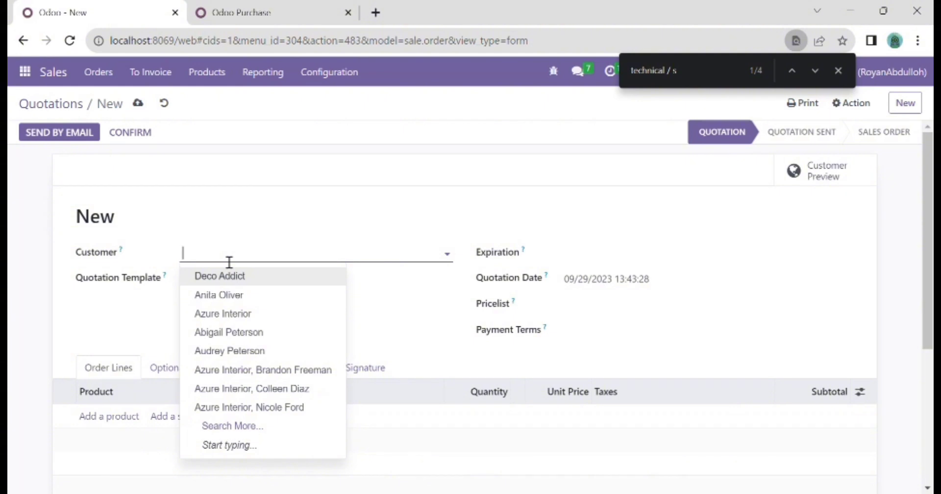
click(240, 371)
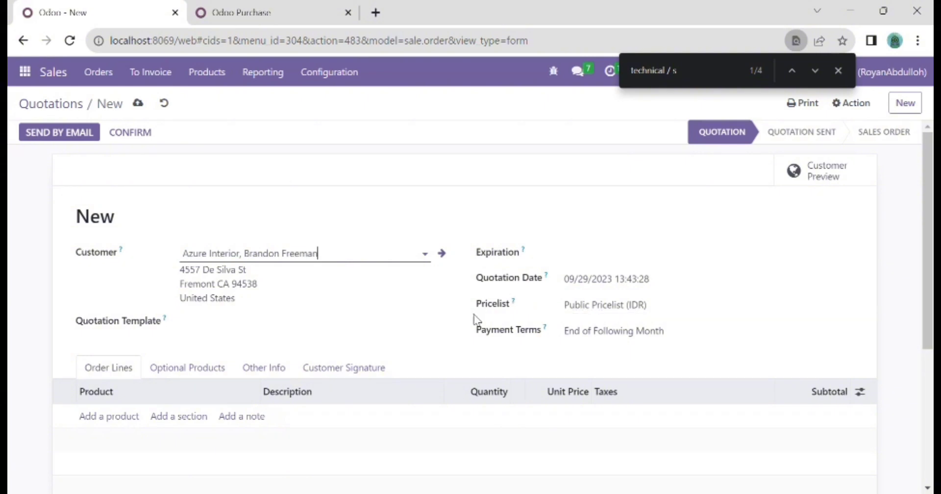
click(619, 338)
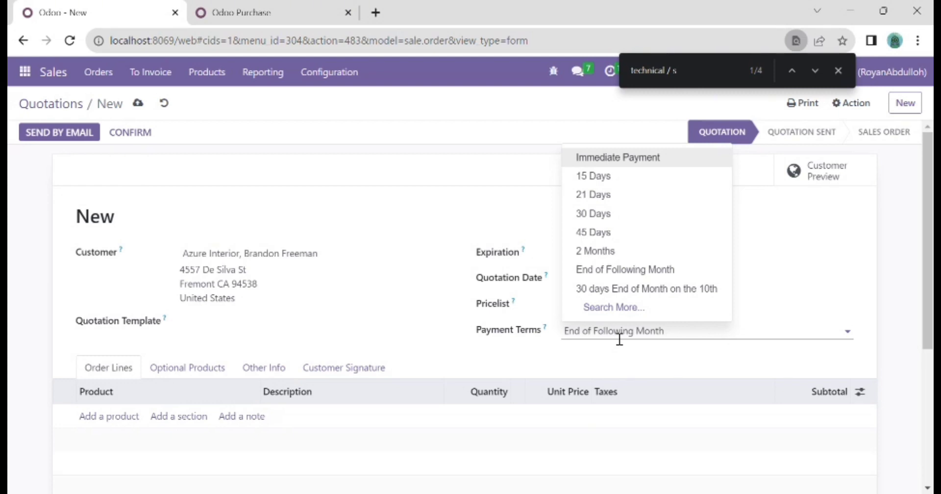
click(619, 166)
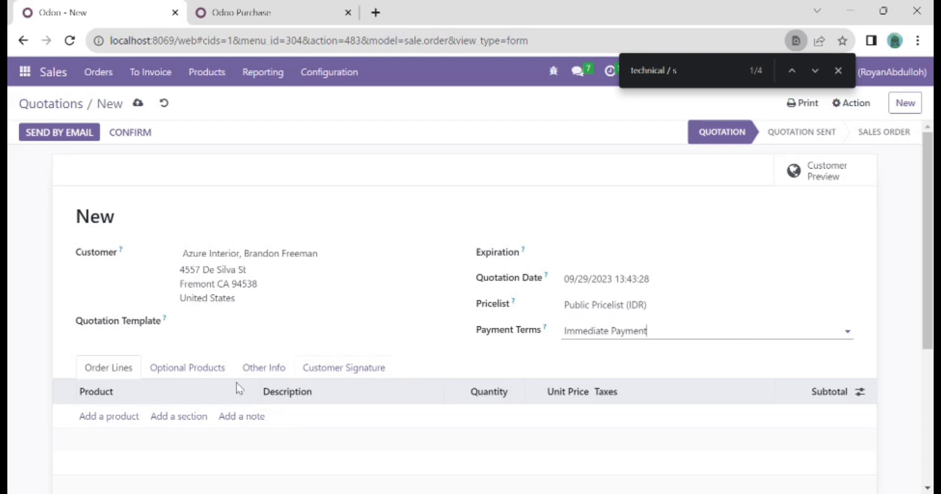
Add the product [E-COM11] Cabinet with Doors to the order lines and confirm the quotation as a sales order.
click(119, 417)
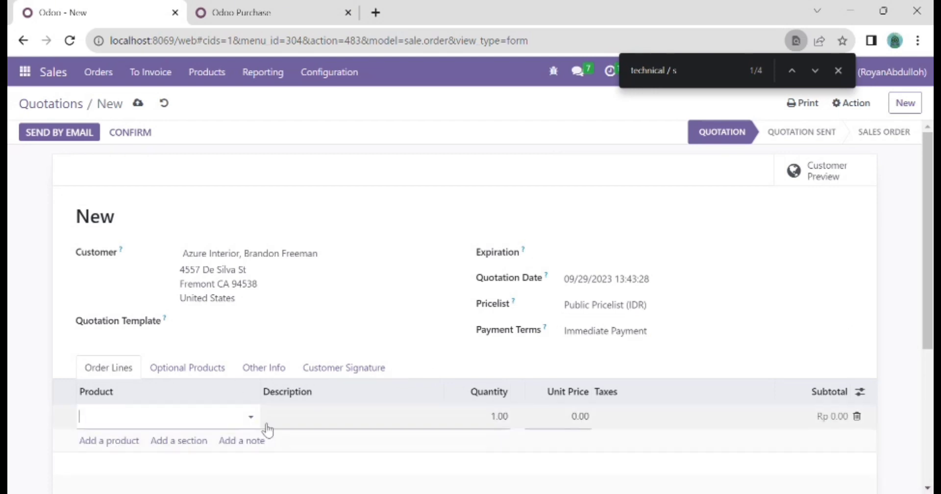
click(252, 418)
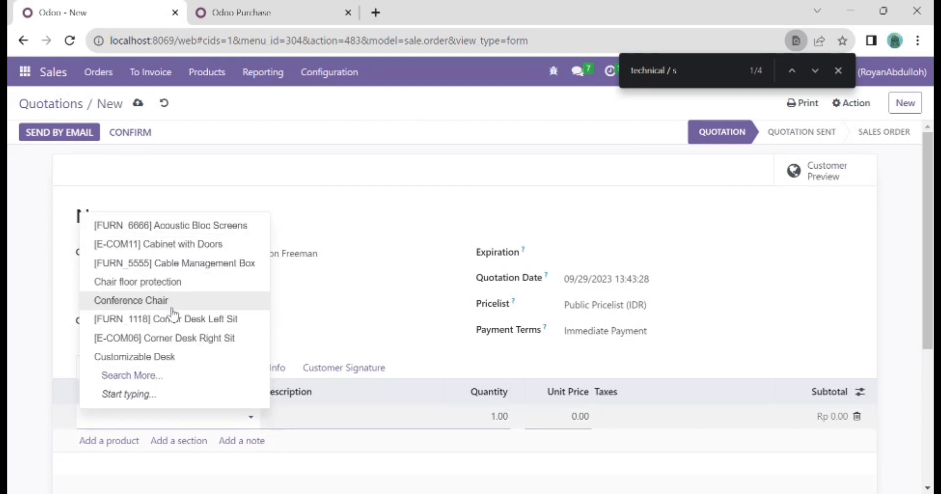
click(163, 247)
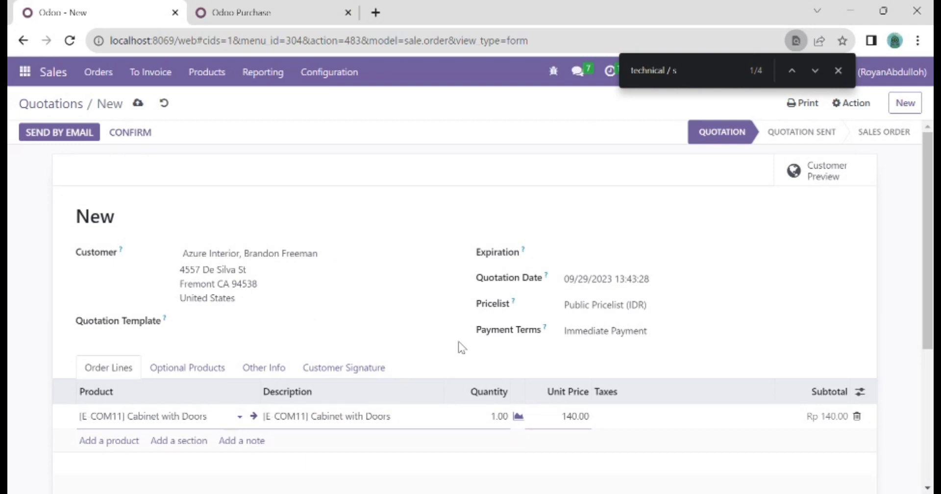
click(142, 109)
click(140, 137)
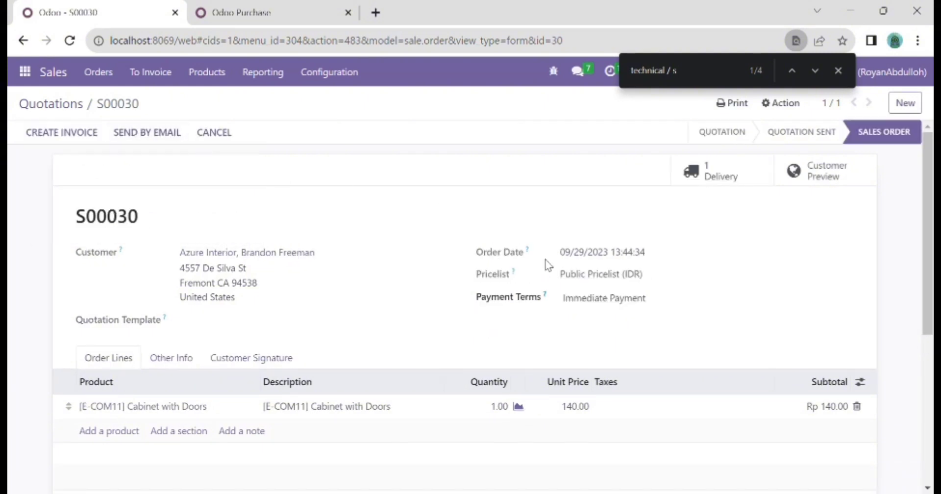
Open the sales order's delivery, set its done quantities to the reserved ones and validate the transfer.
click(717, 175)
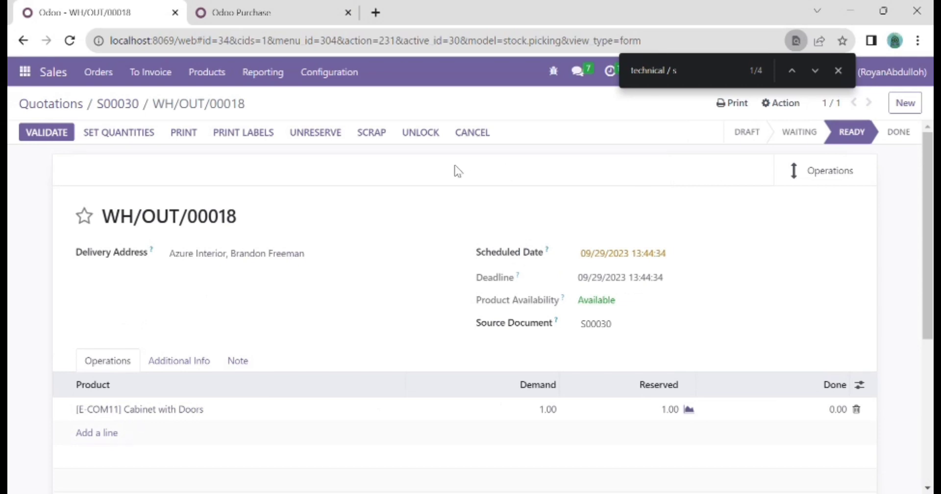
click(115, 139)
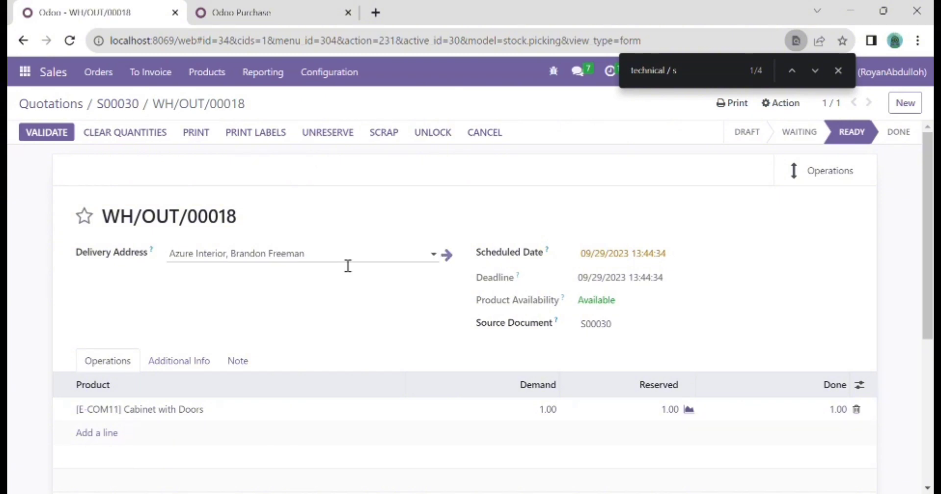
click(48, 137)
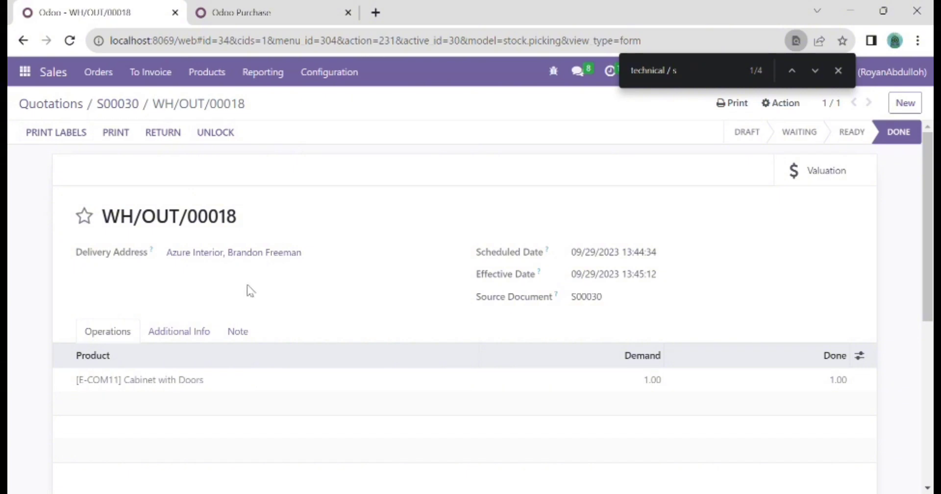
click(210, 339)
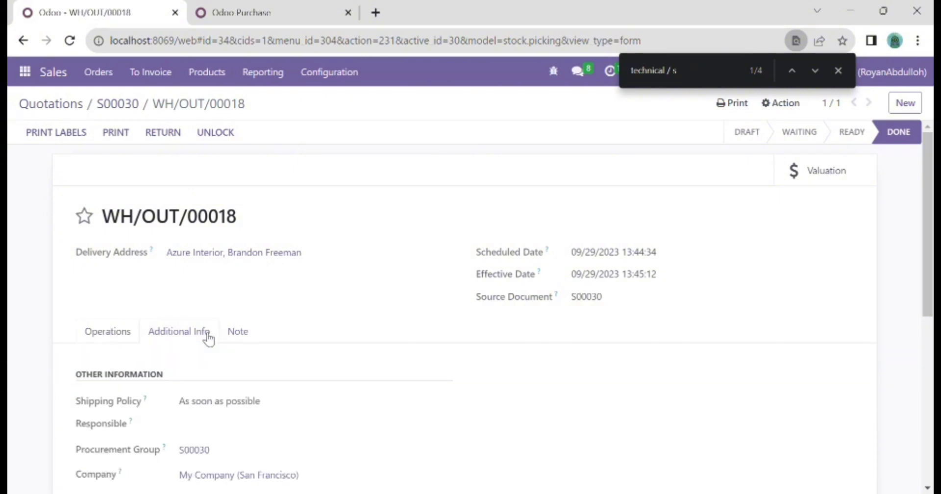
click(129, 338)
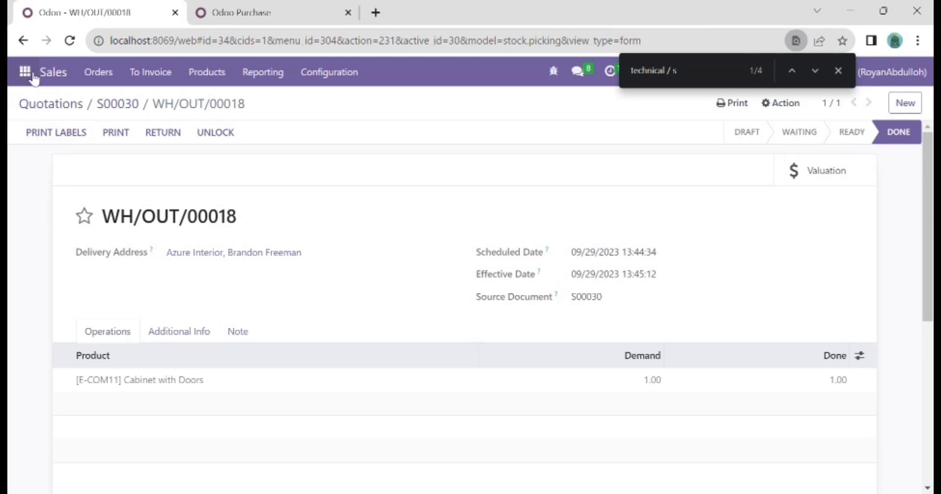
Open the customer invoices list in the Invoicing app to review the existing invoices.
click(26, 73)
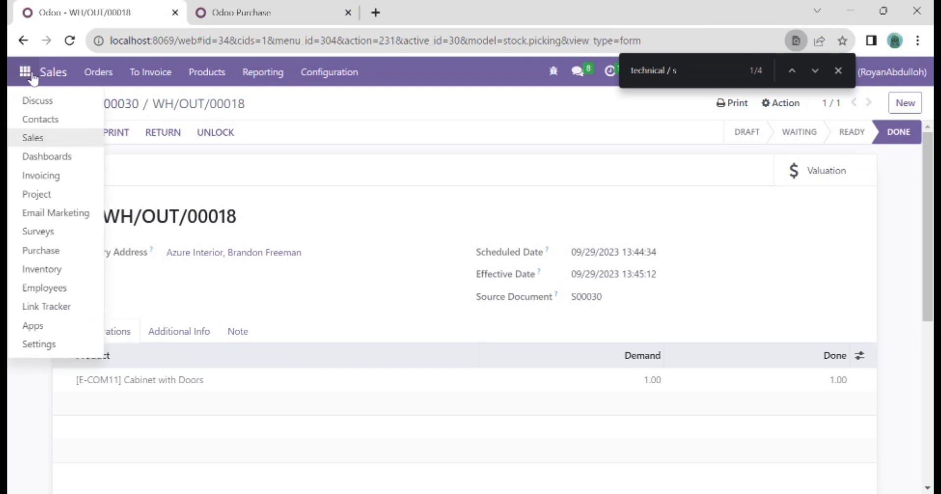
click(48, 178)
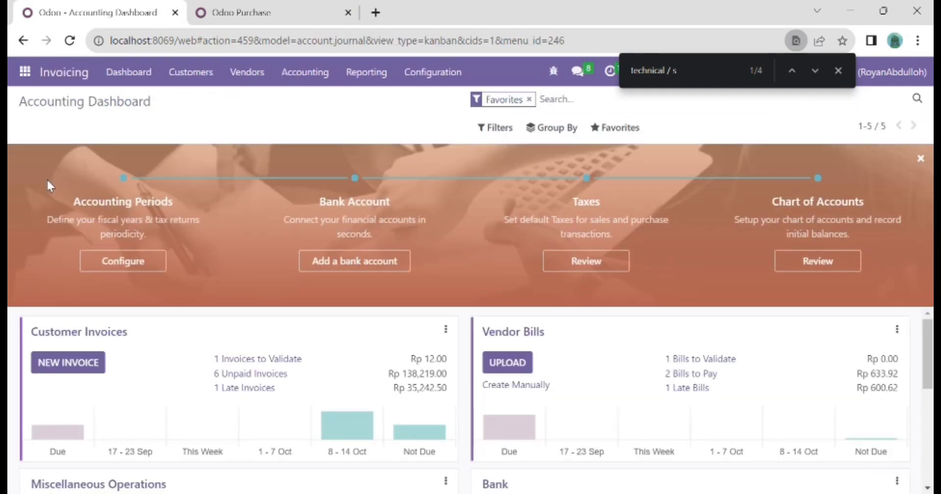
click(186, 78)
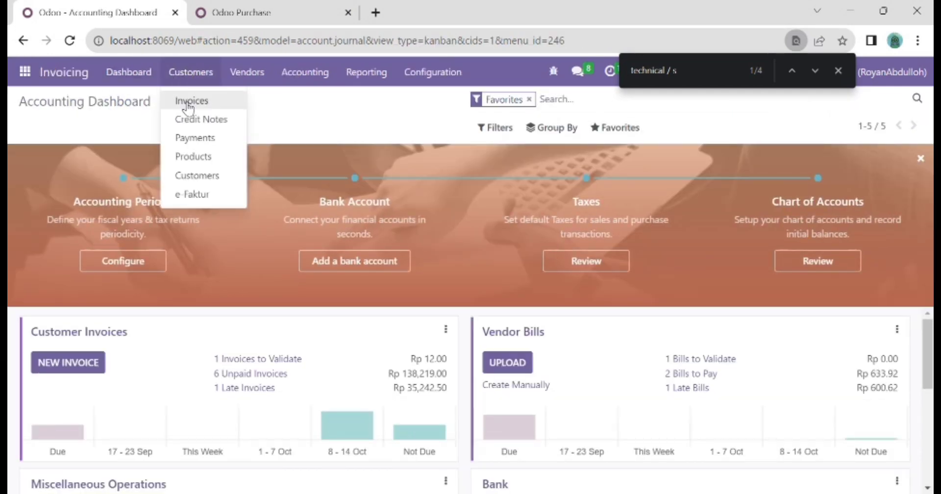
click(183, 102)
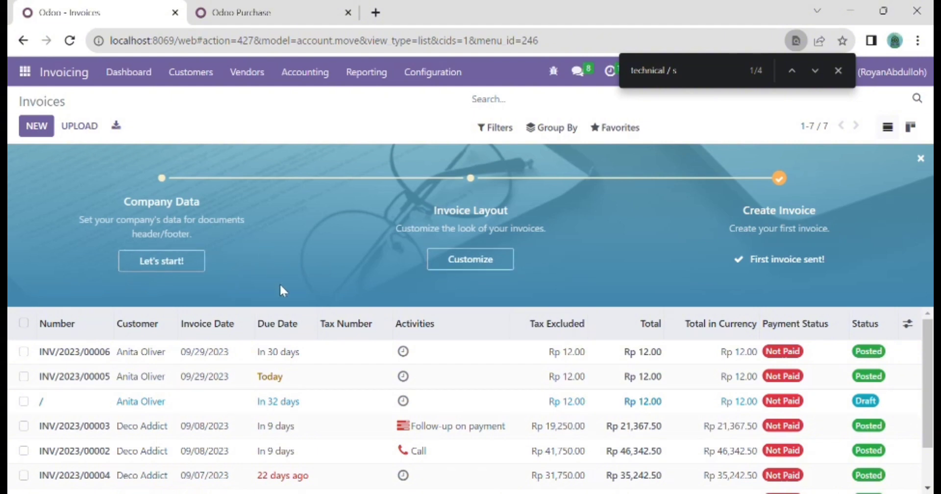
Return to the newest Azure Interior order in the Sales app and create and view a regular draft invoice from it.
click(25, 71)
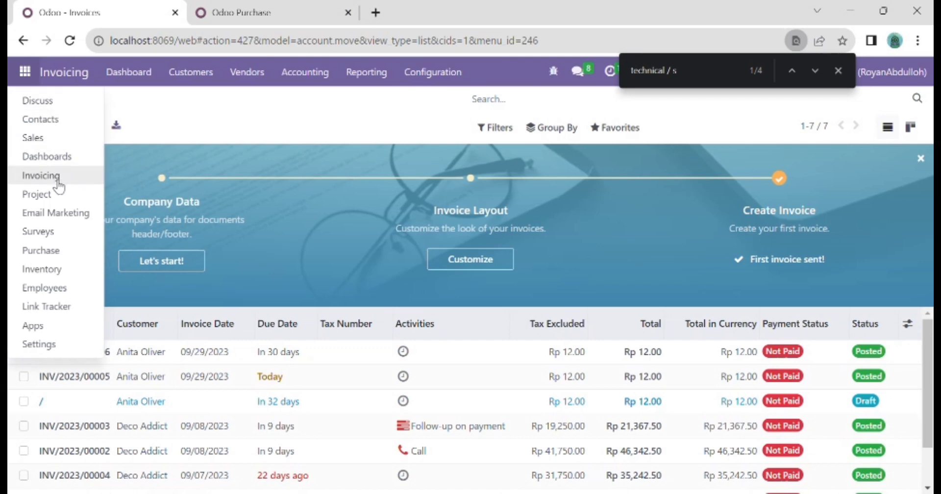
click(35, 137)
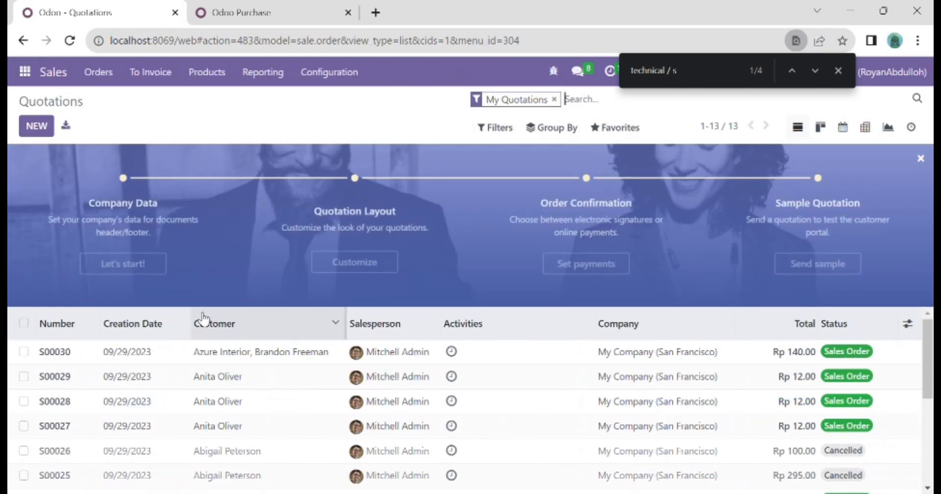
click(222, 360)
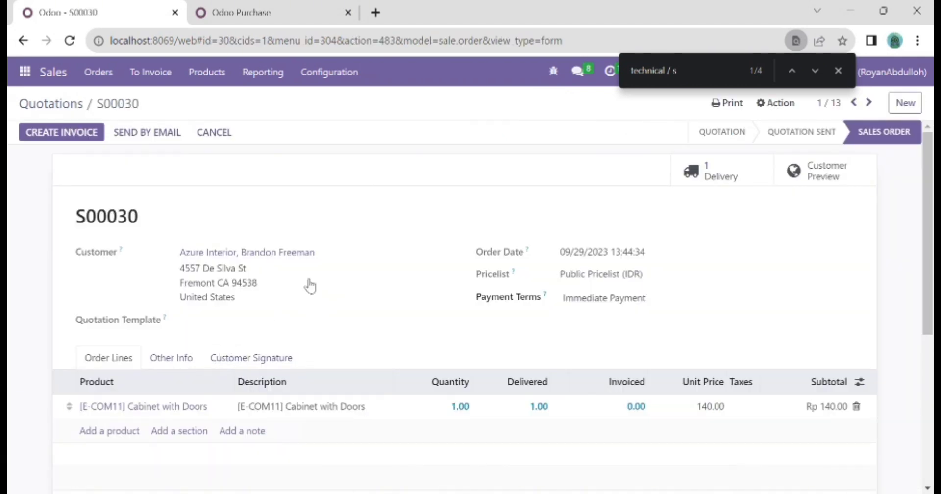
click(67, 137)
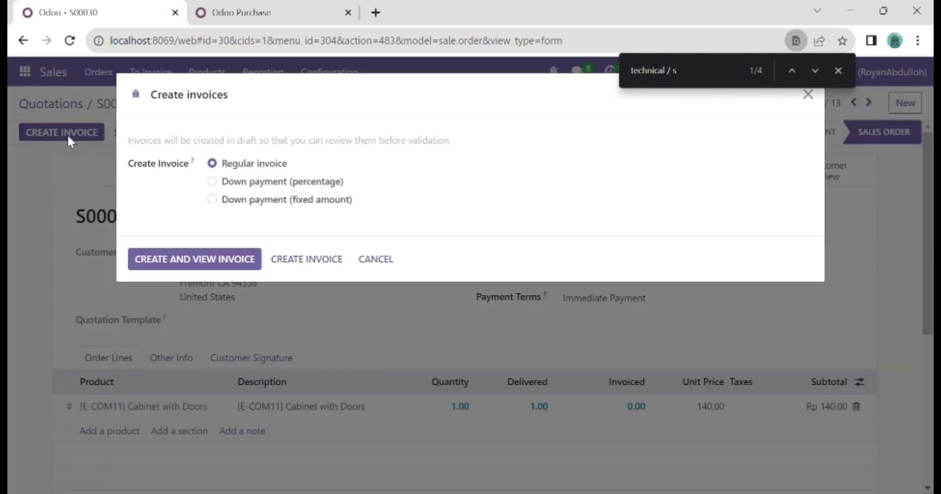
click(188, 260)
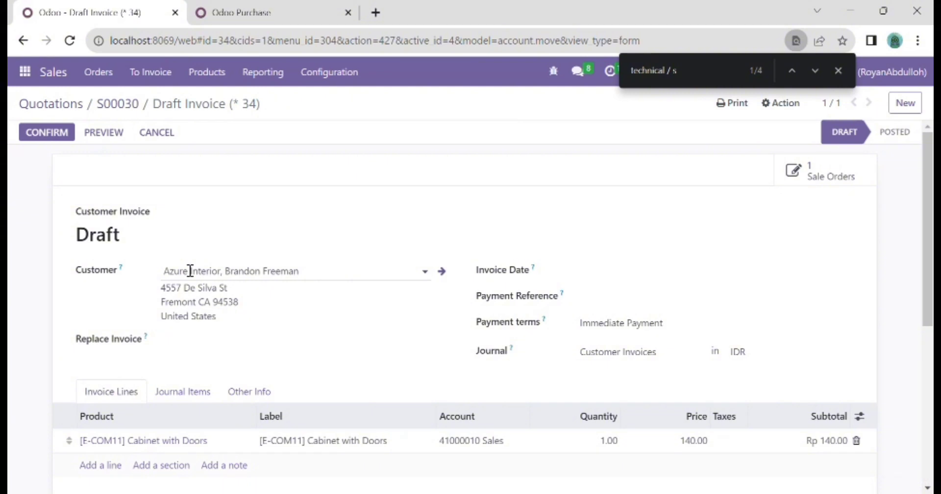
Confirm the draft customer invoice and examine its journal items.
click(54, 133)
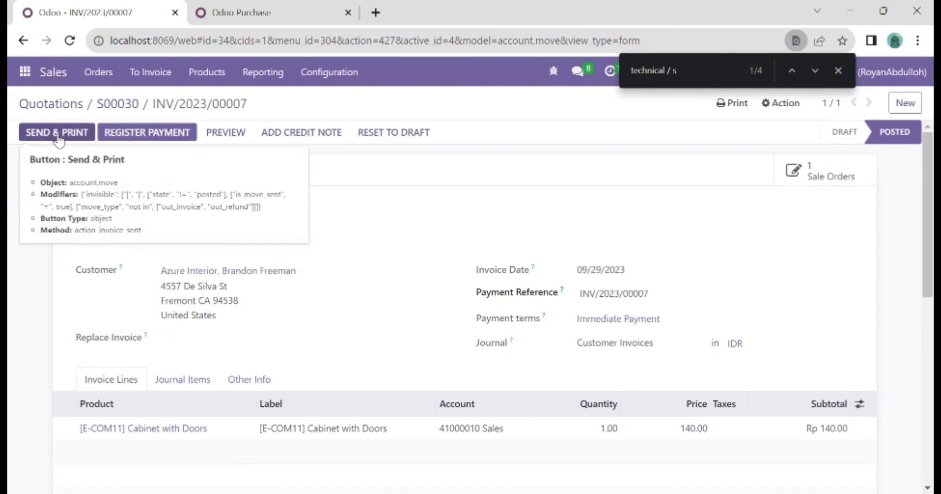
click(190, 385)
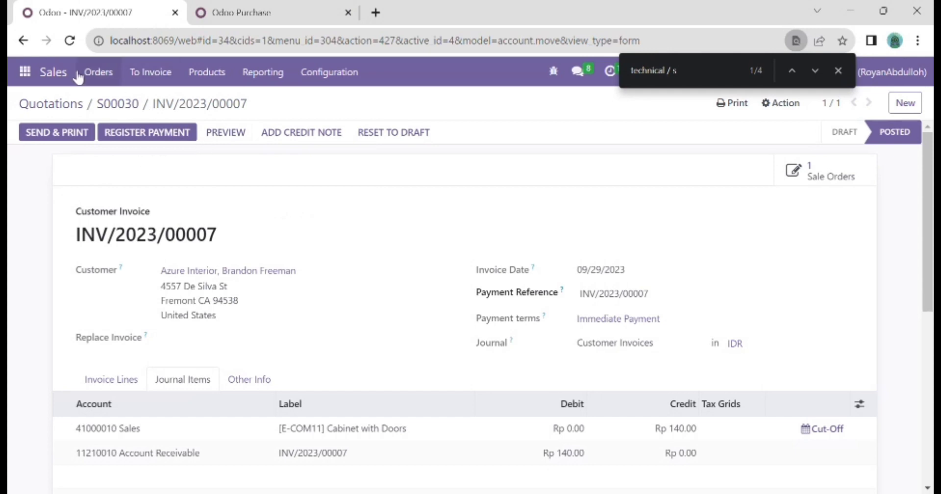
Check the newly posted invoice's due date in the customer invoices list, widening the Due Date column.
click(25, 73)
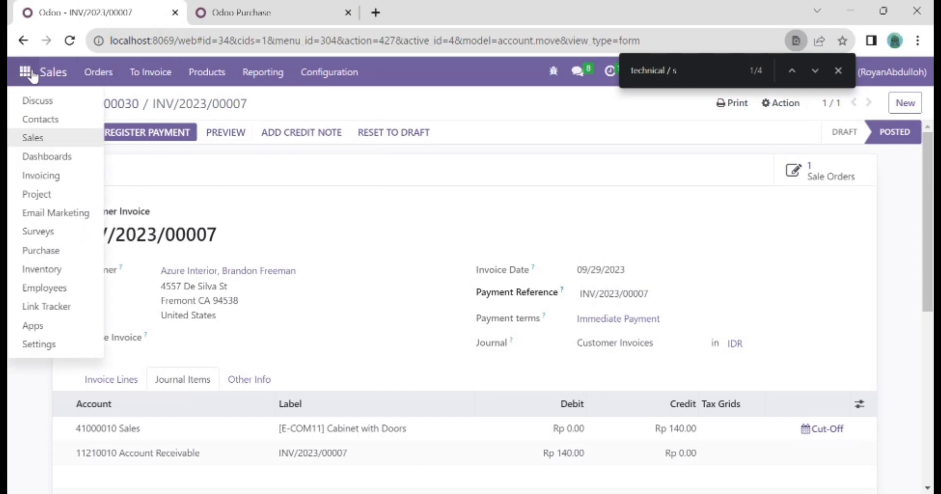
click(56, 176)
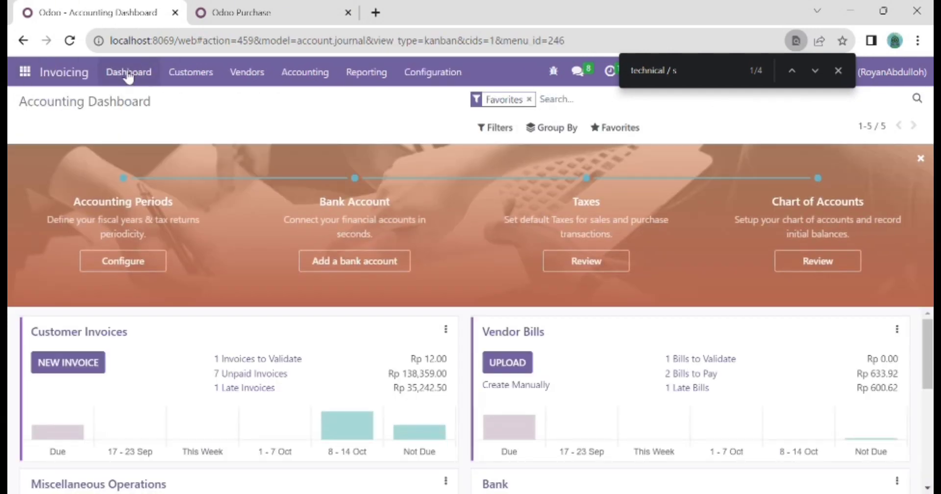
click(203, 77)
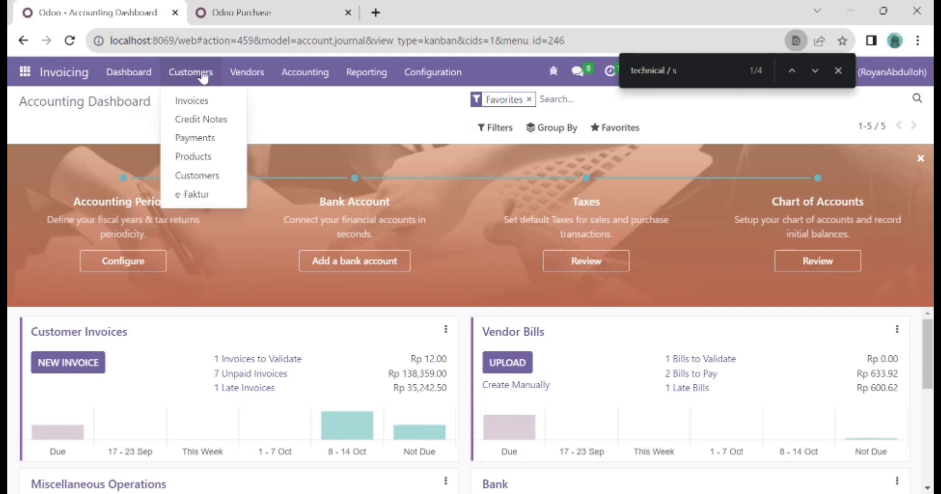
click(201, 105)
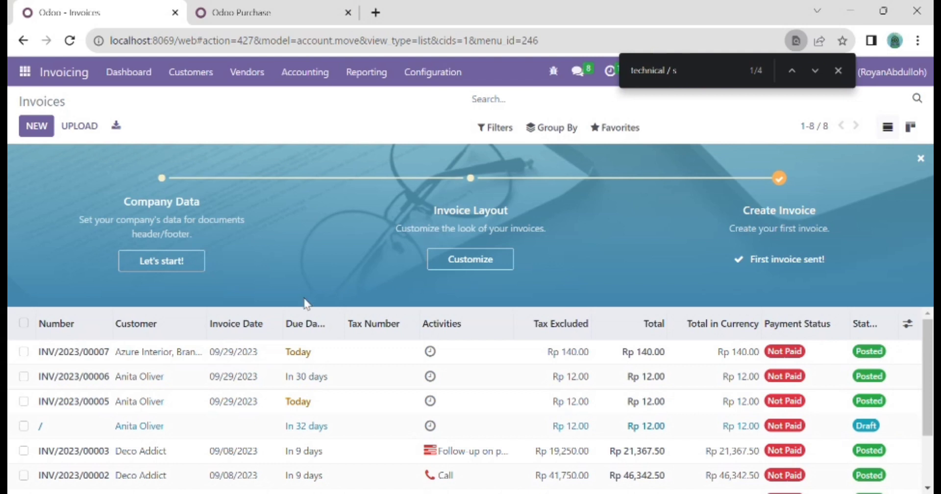
mouse_move(337, 330)
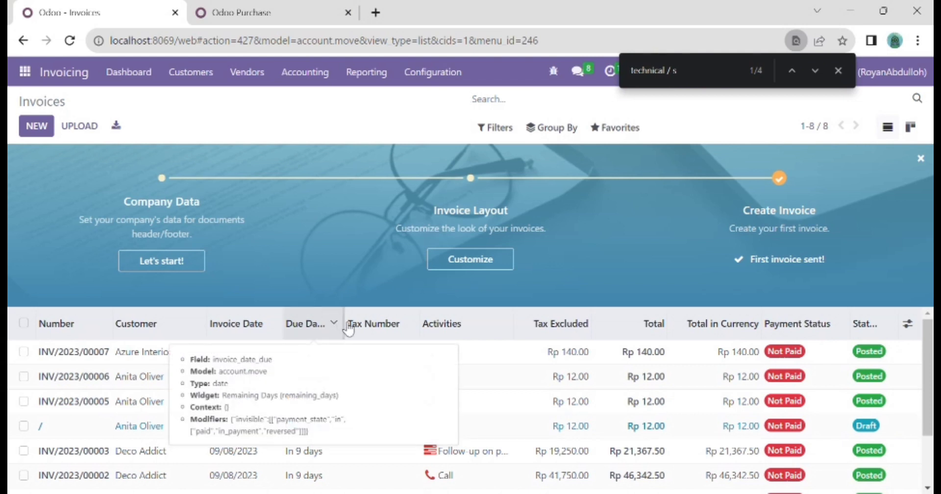
drag(346, 325, 384, 332)
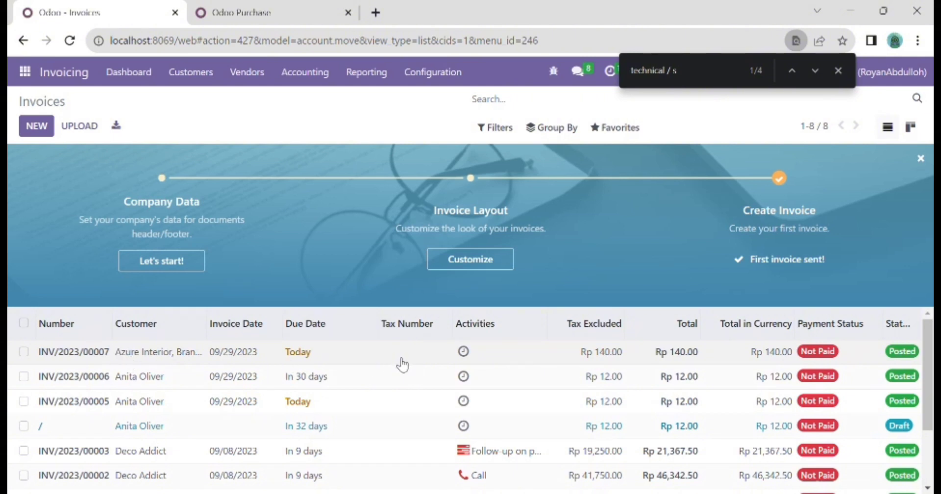
Reopen the newest Azure Interior sales order and examine its available payment terms without changing the selection.
click(25, 72)
click(47, 139)
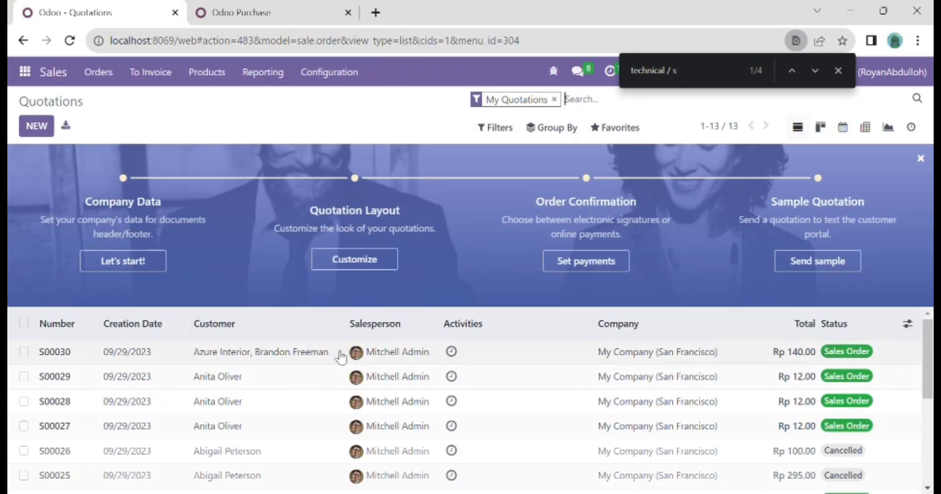
click(342, 357)
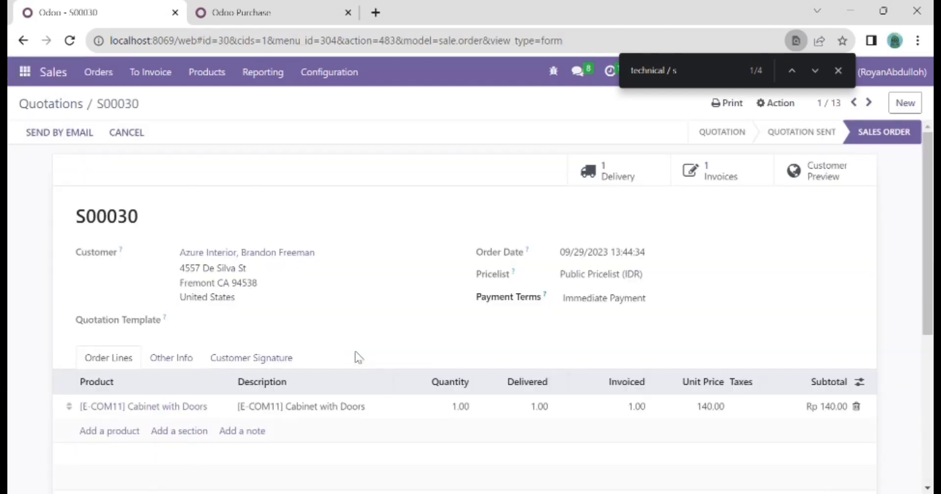
click(649, 310)
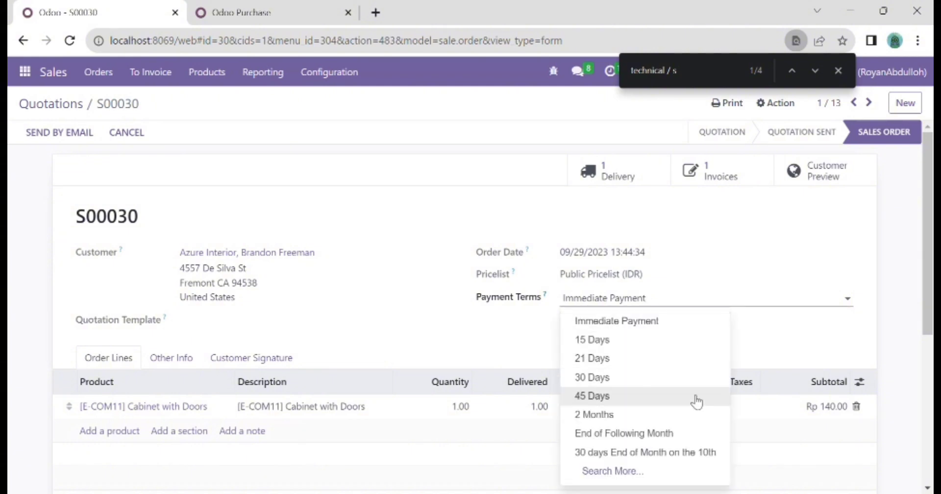
click(776, 337)
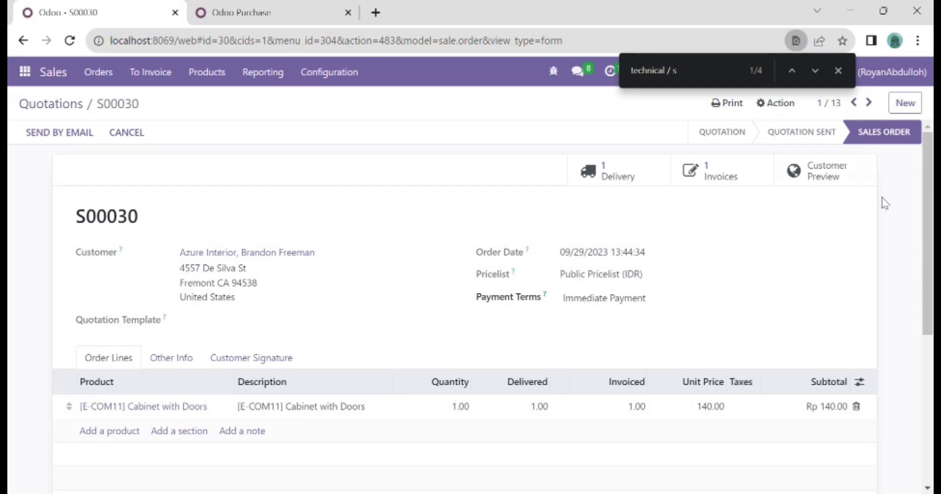
Duplicate the Azure Interior sales order with payment terms set to 30 Days and confirm the copy.
click(786, 109)
click(783, 130)
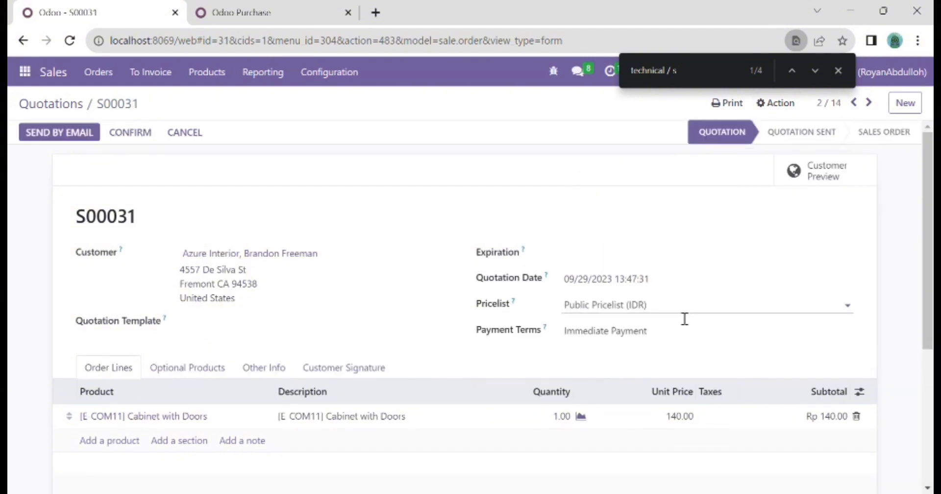
click(712, 341)
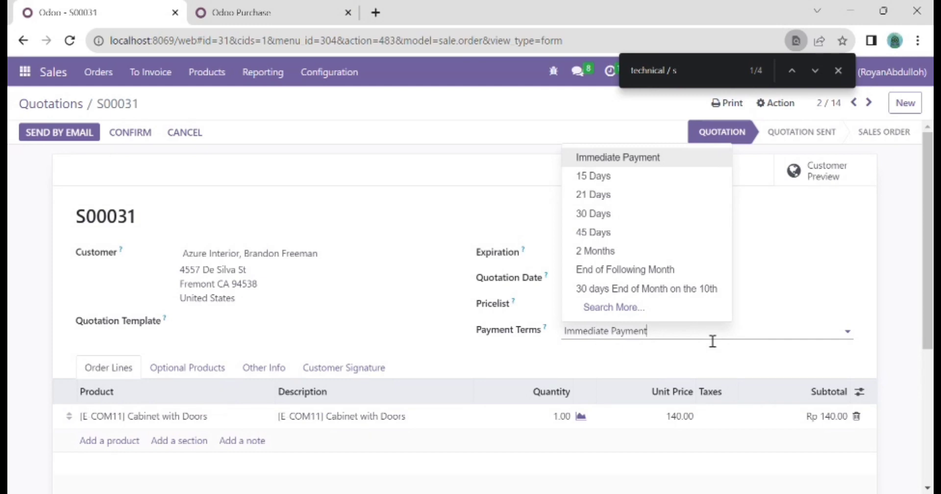
click(627, 217)
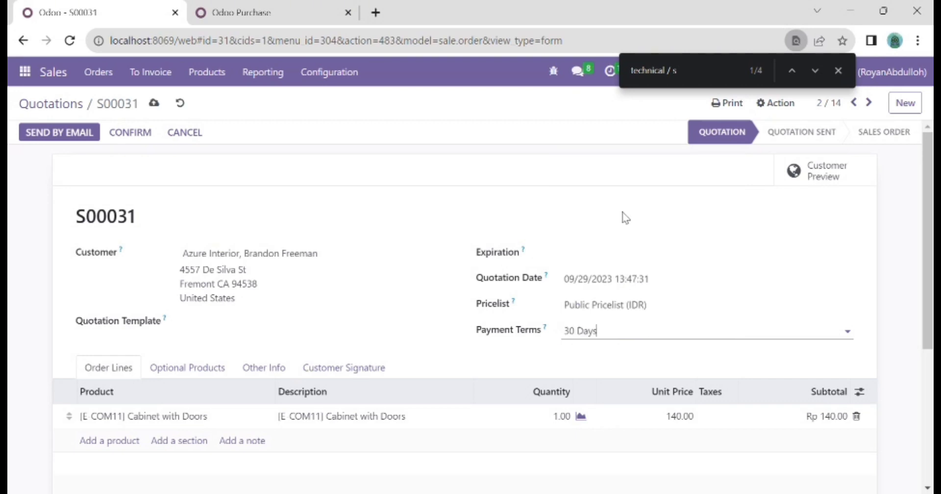
click(153, 104)
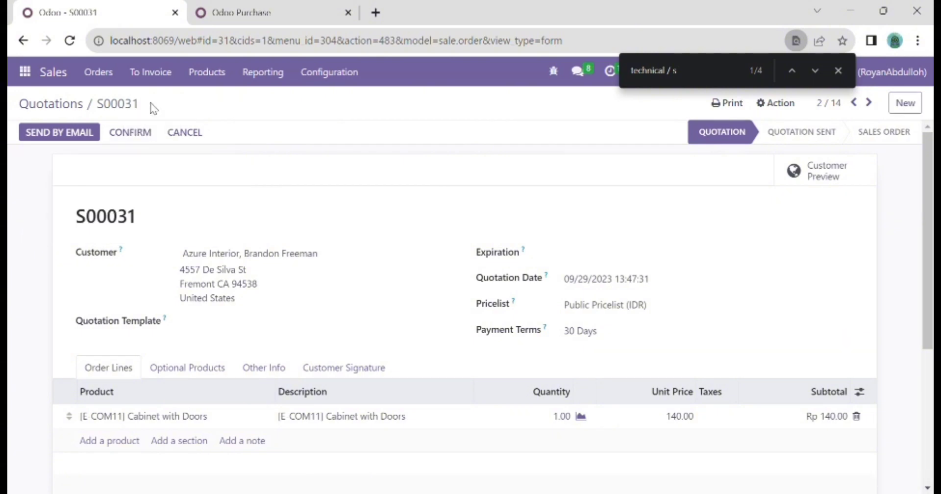
click(139, 133)
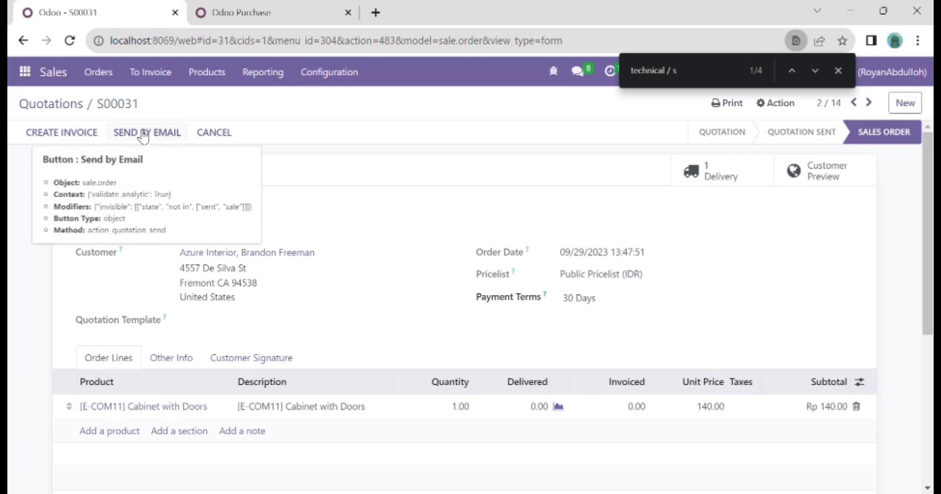
Try to create and view a percentage down payment invoice of 0.00% for the duplicated sales order.
click(92, 135)
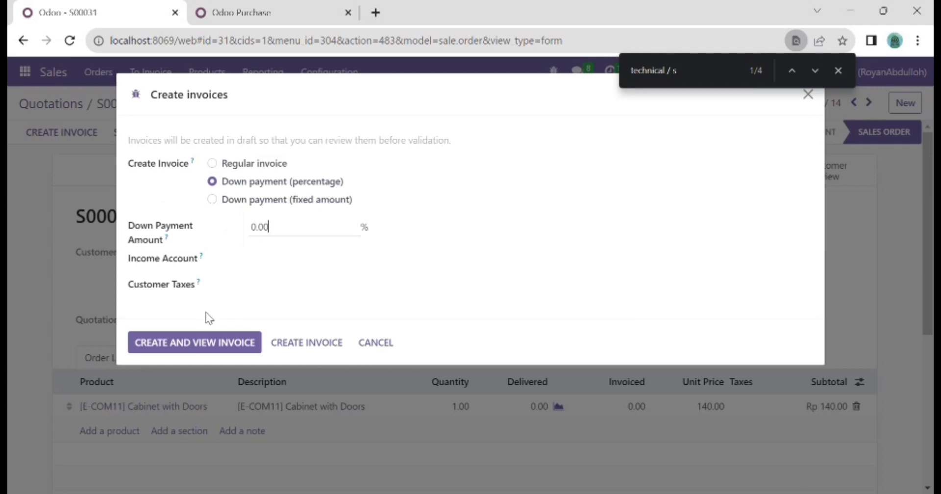
click(197, 344)
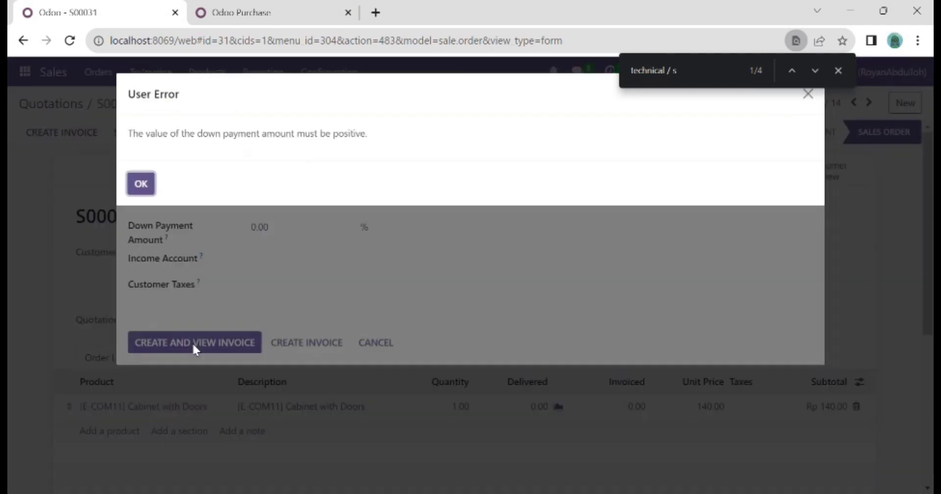
click(142, 183)
click(142, 184)
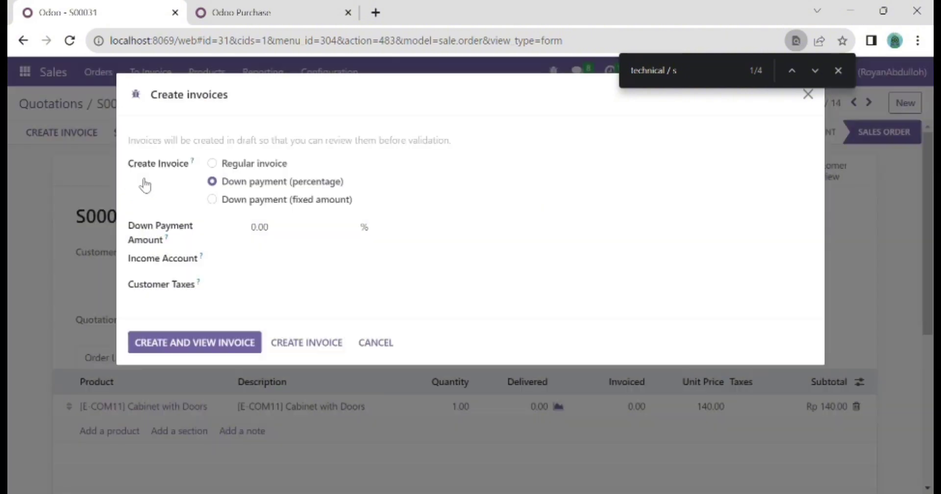
Try to create and view a regular invoice for the duplicated sales order.
click(213, 164)
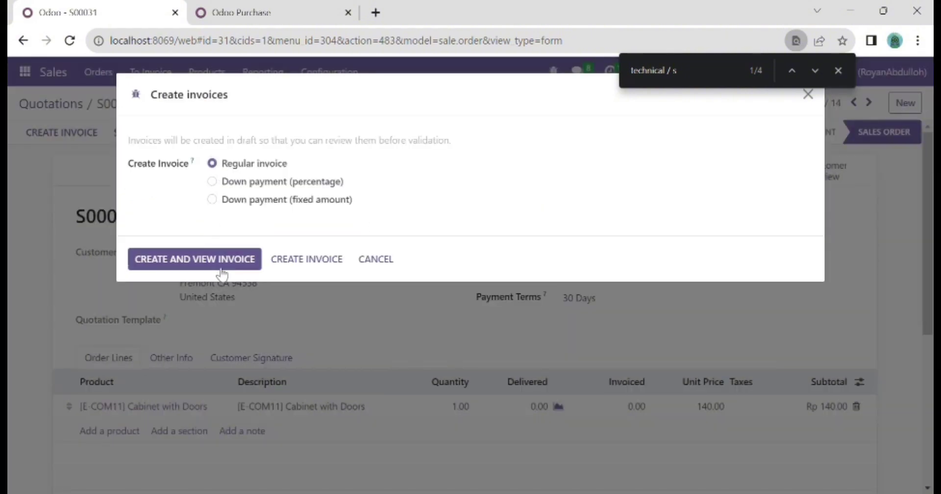
click(221, 263)
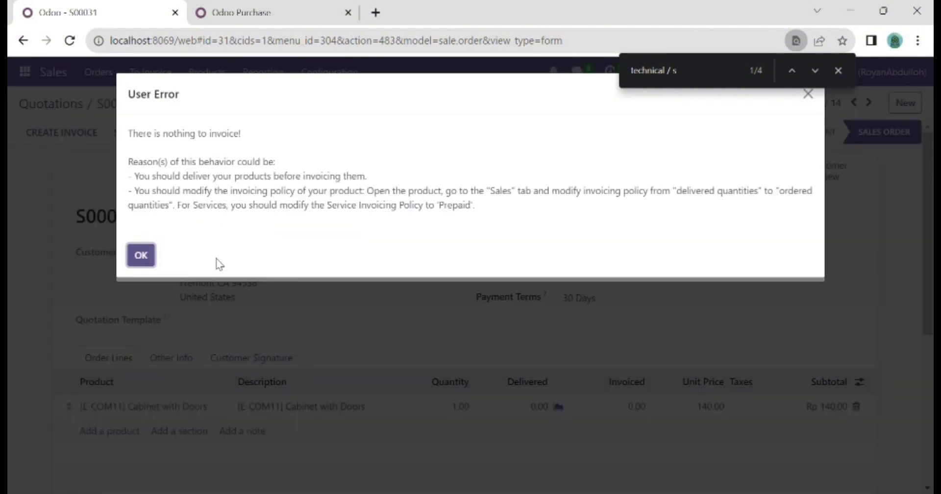
click(141, 257)
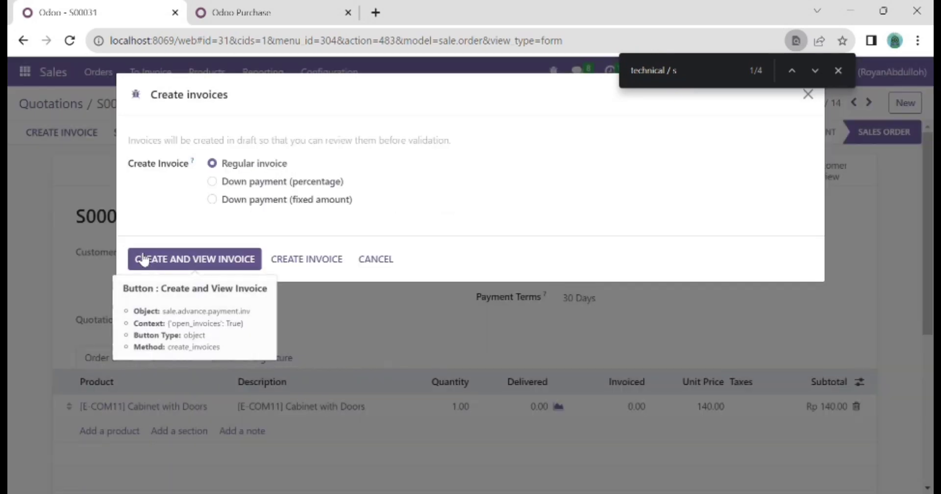
Try to create a percentage down payment invoice of 0.00% for the 30 Days sales order and cancel the invoice creation.
click(212, 181)
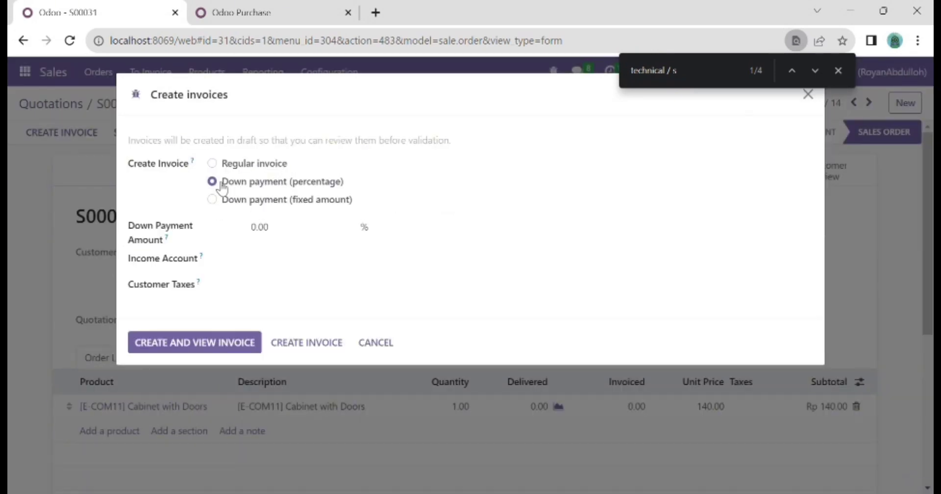
click(321, 231)
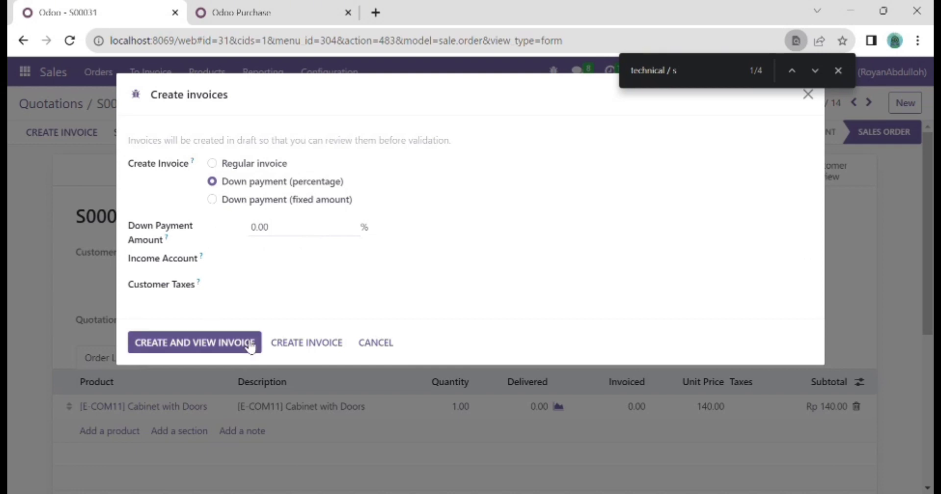
click(287, 344)
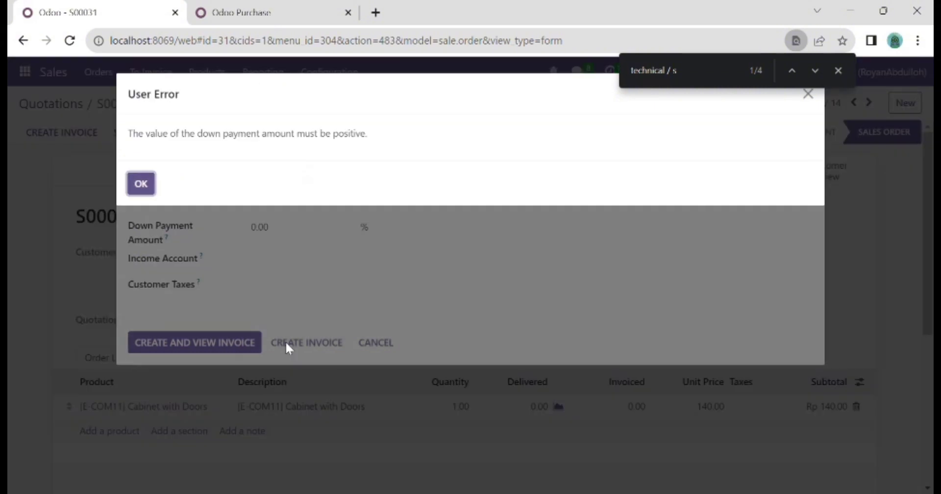
click(149, 185)
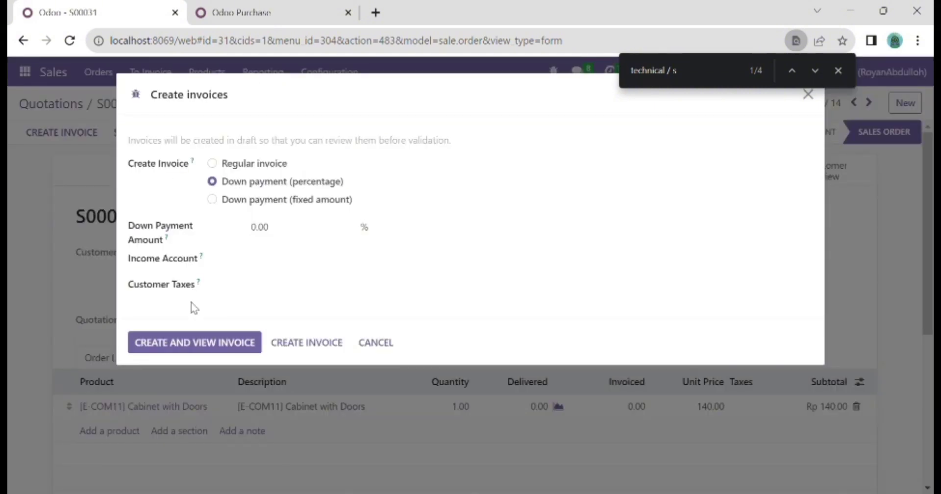
click(188, 342)
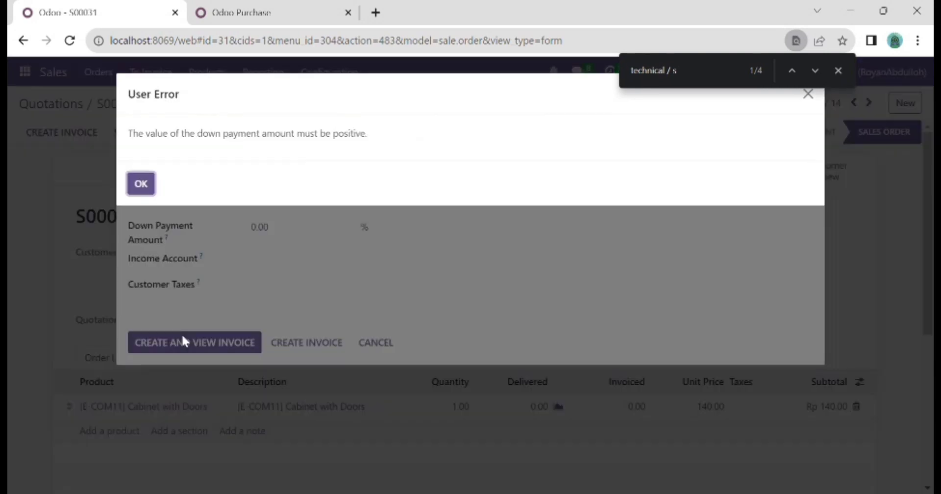
click(151, 188)
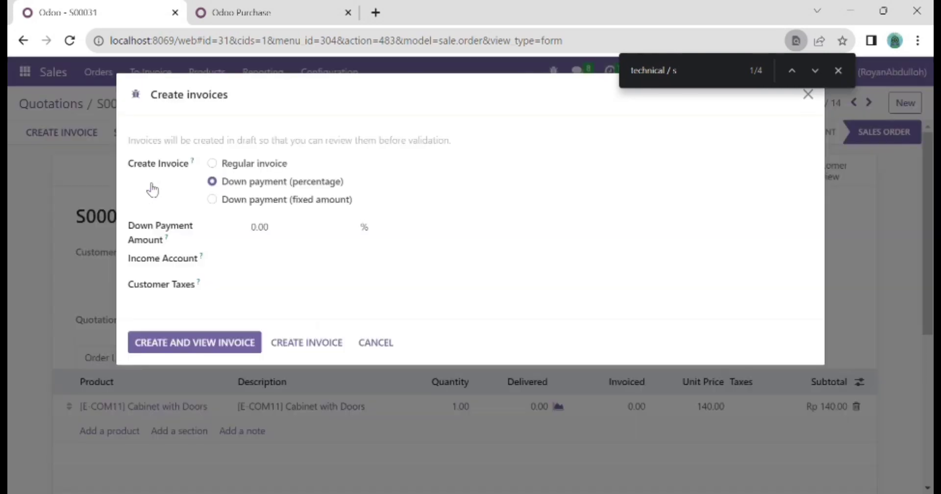
click(381, 347)
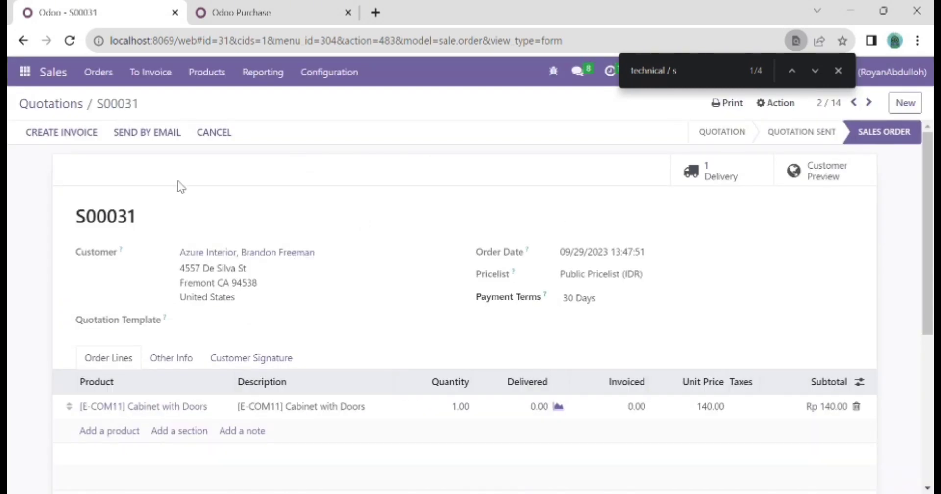
click(83, 132)
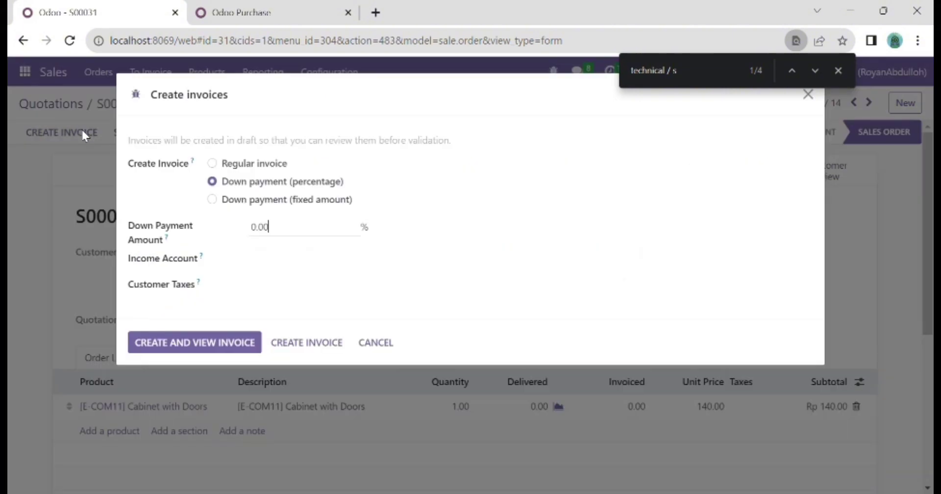
click(380, 347)
Validate the 30 Days sales order's delivery as an immediate transfer of all quantities.
click(723, 175)
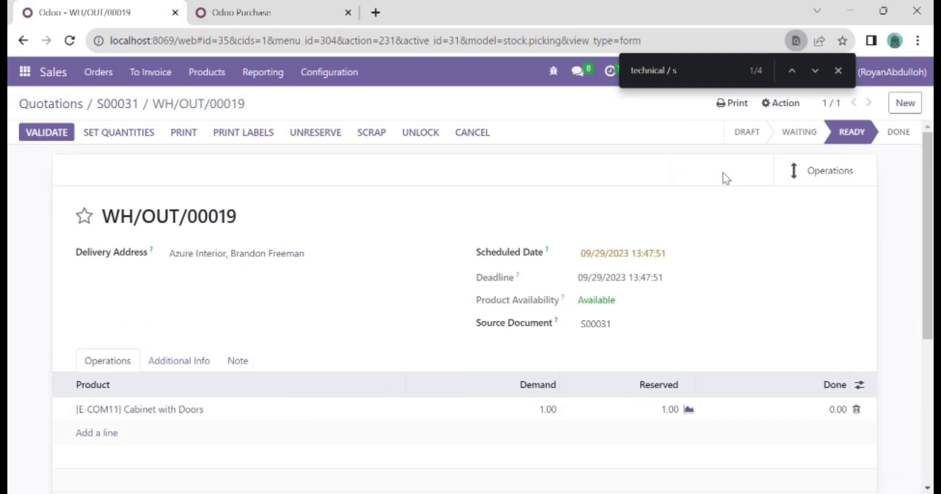
click(52, 135)
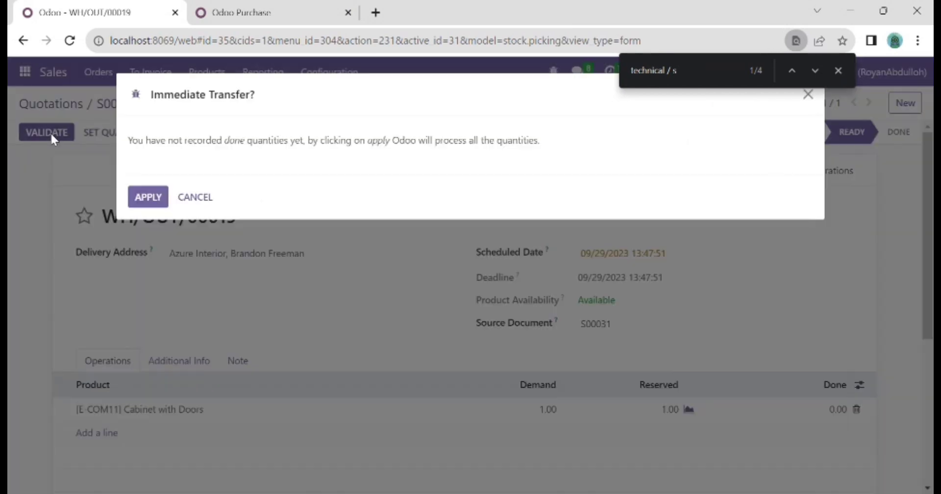
click(143, 198)
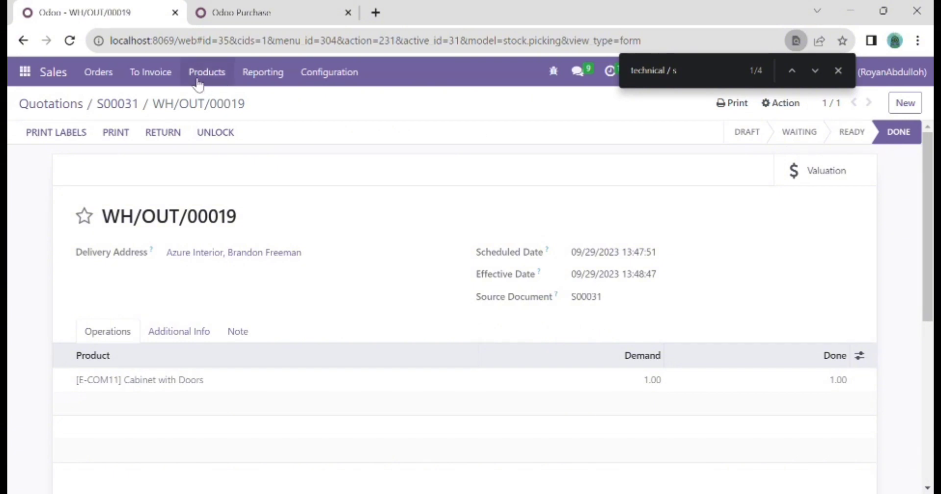
Open the customer invoices list in Invoicing and check the listed invoices.
click(25, 72)
click(55, 181)
click(219, 79)
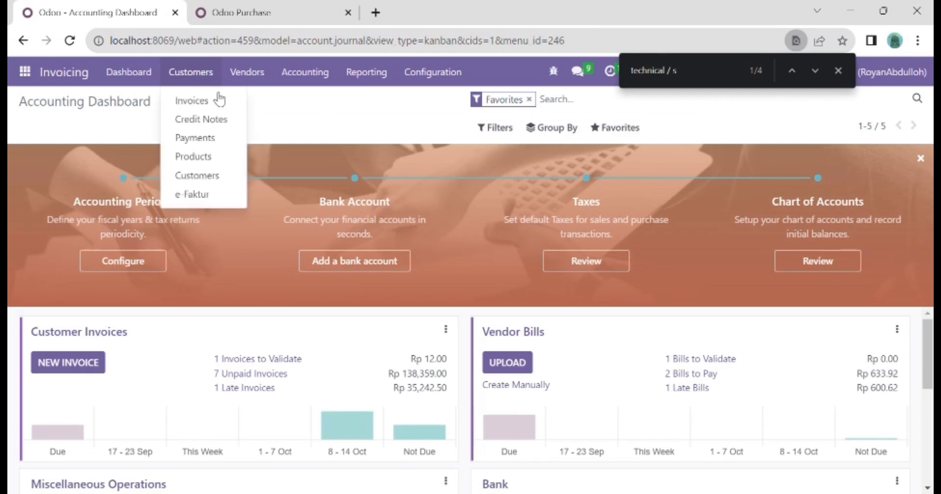
click(215, 100)
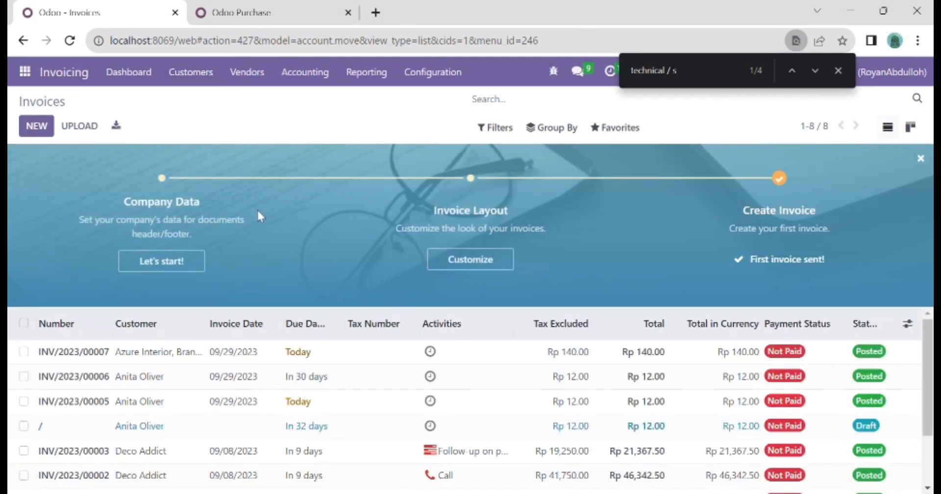
Create a regular invoice from the newest Azure Interior sales order with 30 Days payment terms and confirm the invoice.
click(24, 78)
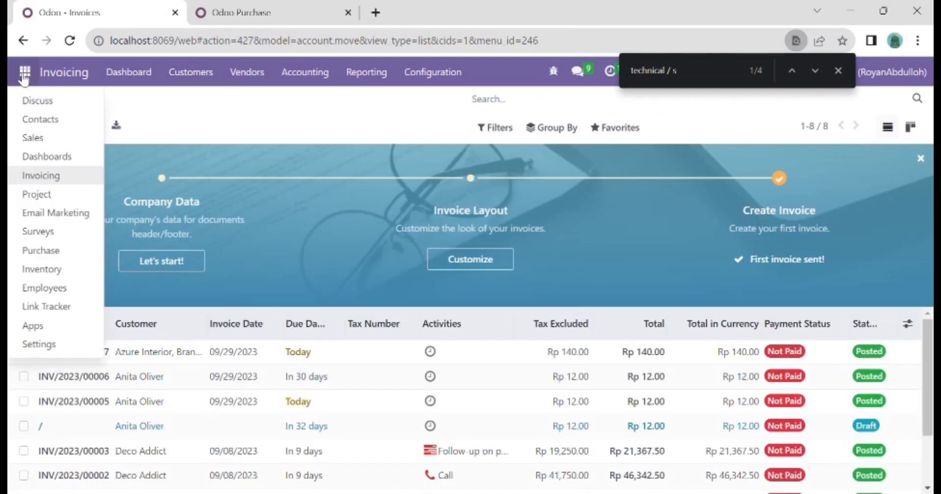
click(42, 135)
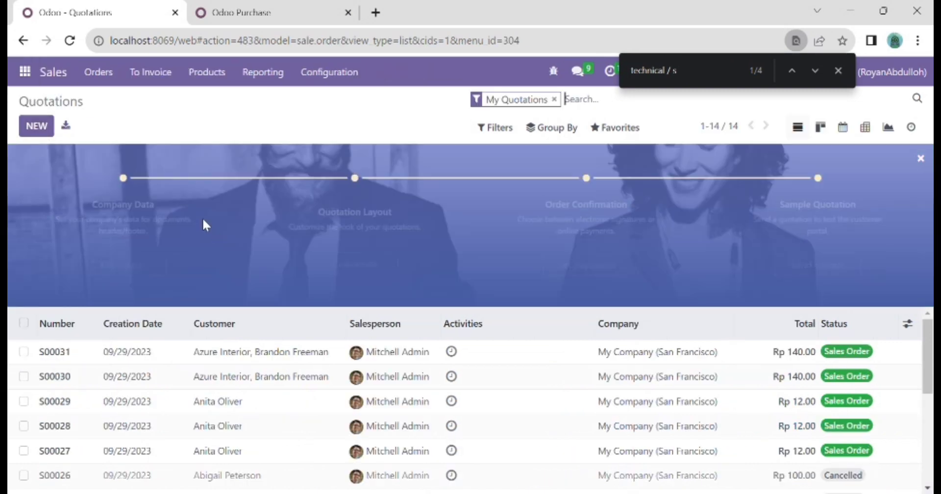
click(299, 356)
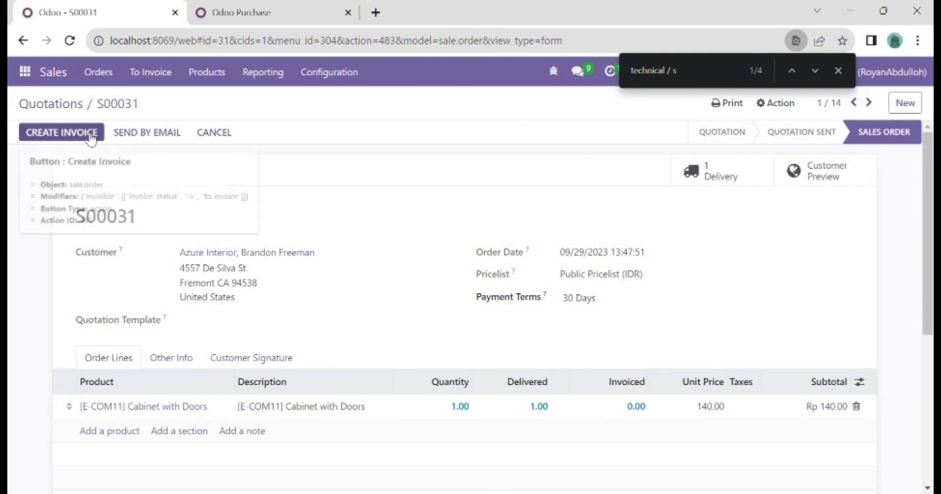
click(89, 133)
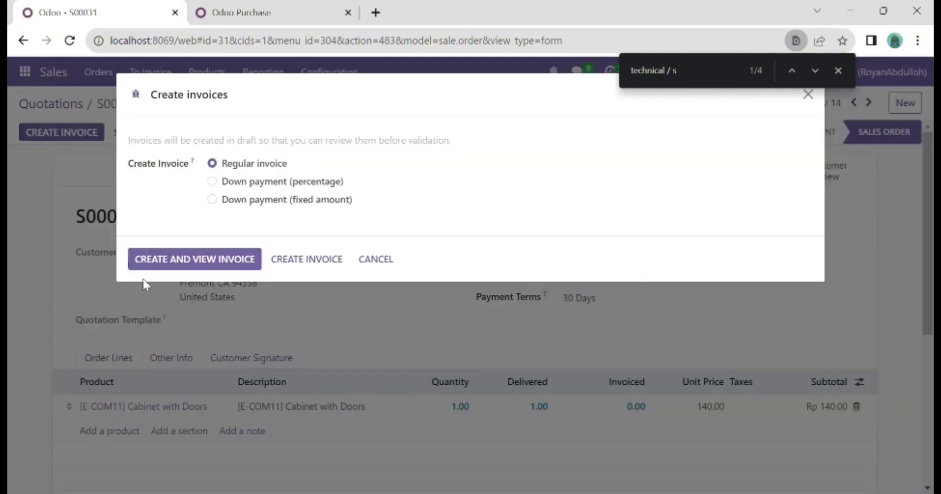
click(151, 268)
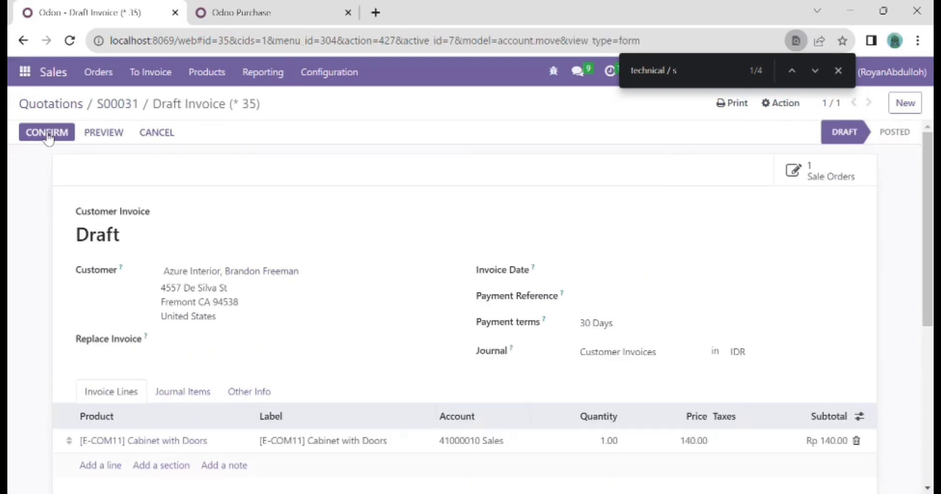
click(47, 136)
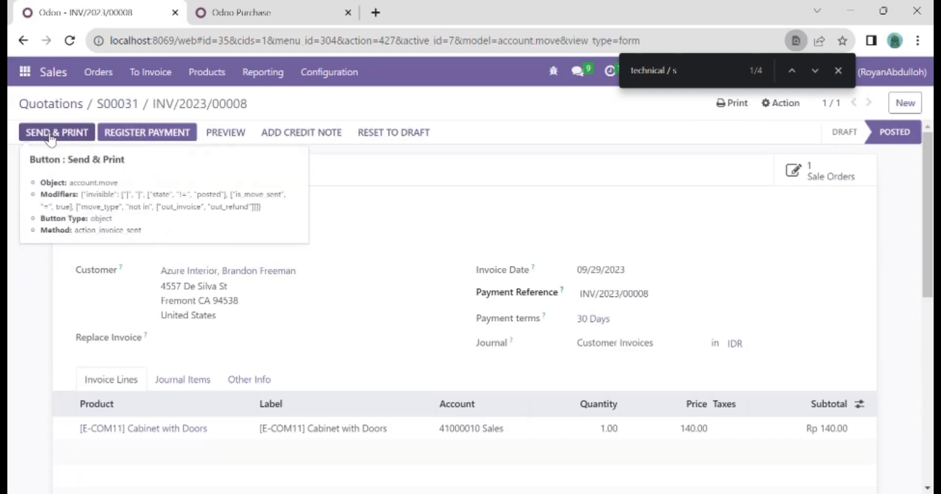
Reopen the customer invoices list and widen the Due Date column to compare the two newest Azure Interior invoices' due dates.
click(24, 71)
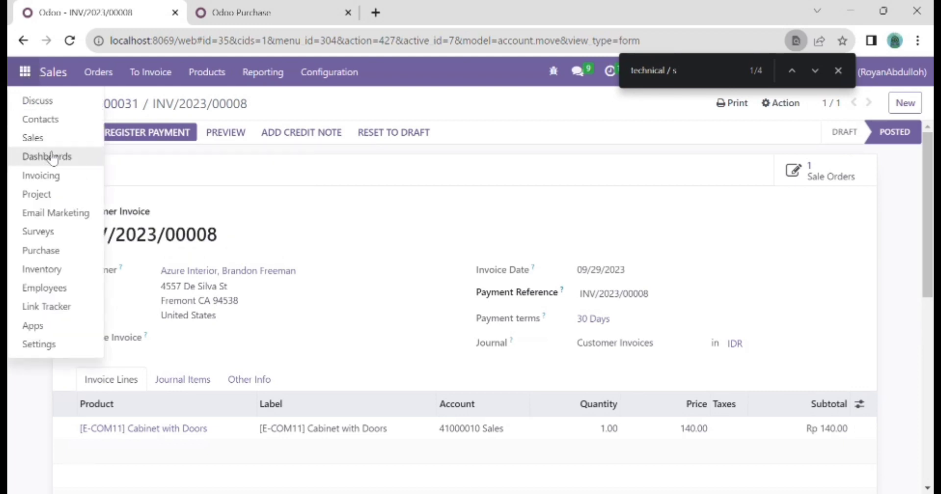
click(58, 179)
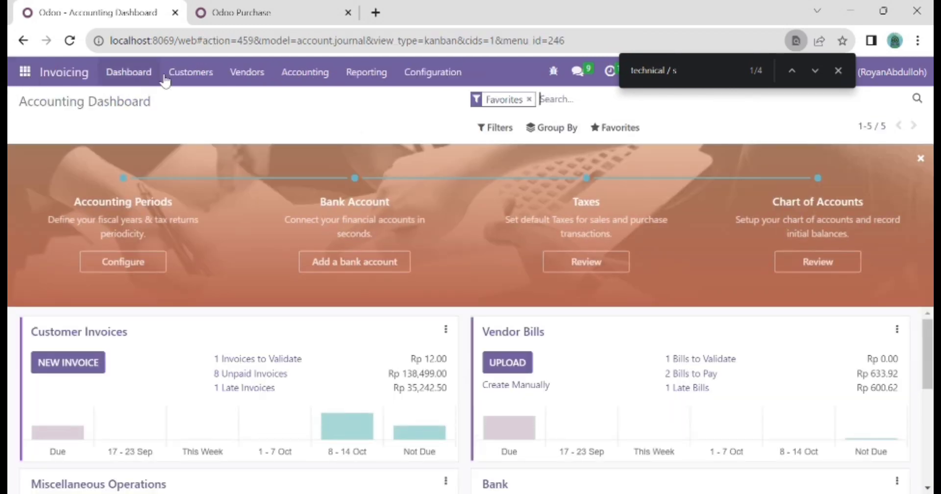
click(201, 78)
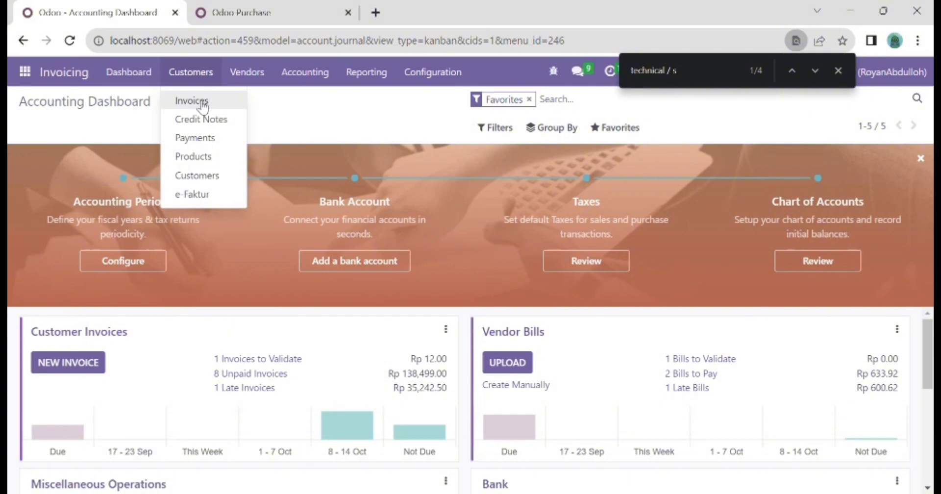
click(201, 101)
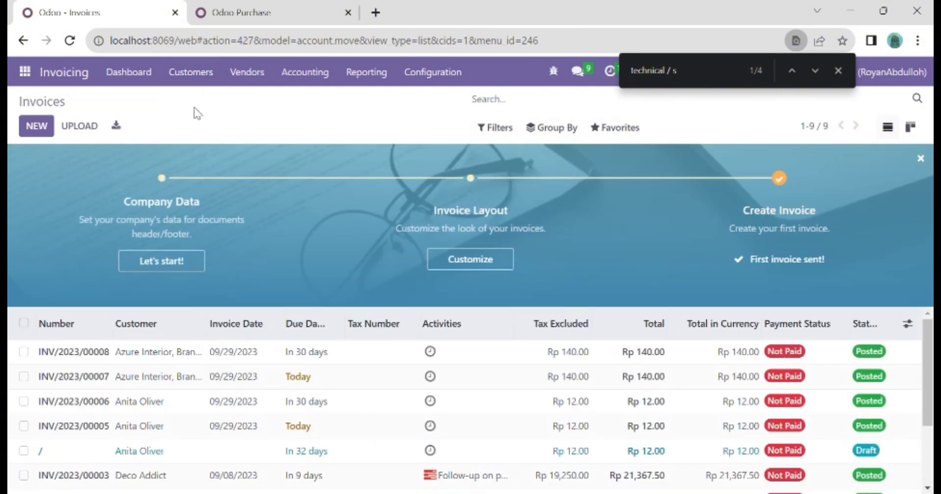
mouse_move(350, 332)
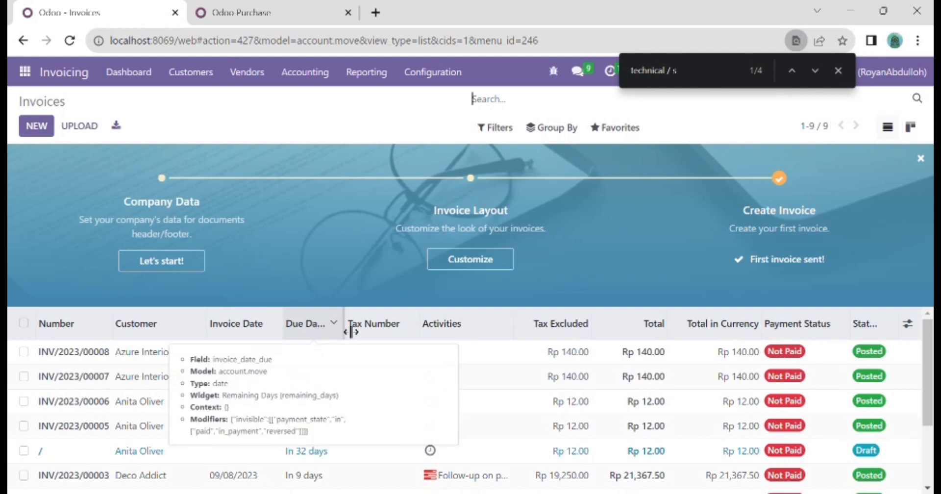
drag(350, 332, 372, 332)
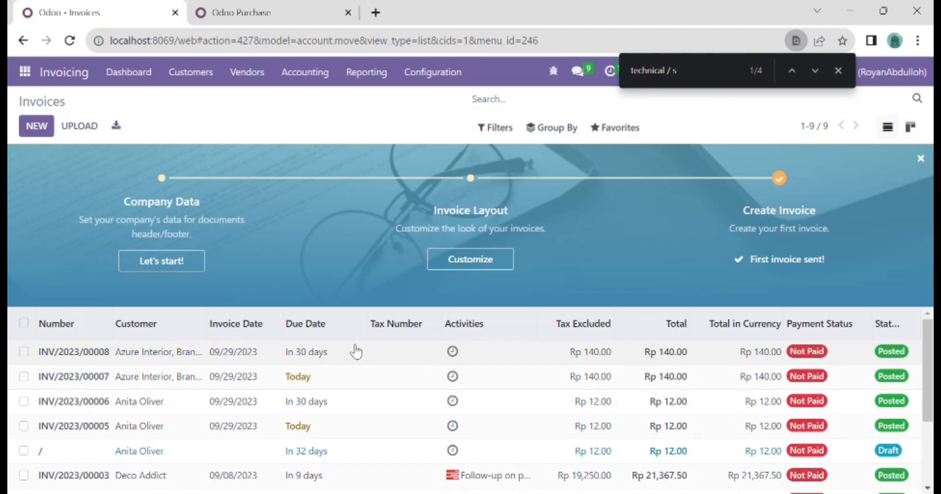
Return to the newest Azure Interior sales order and examine the payment terms choices without changing the selection.
click(25, 71)
click(59, 138)
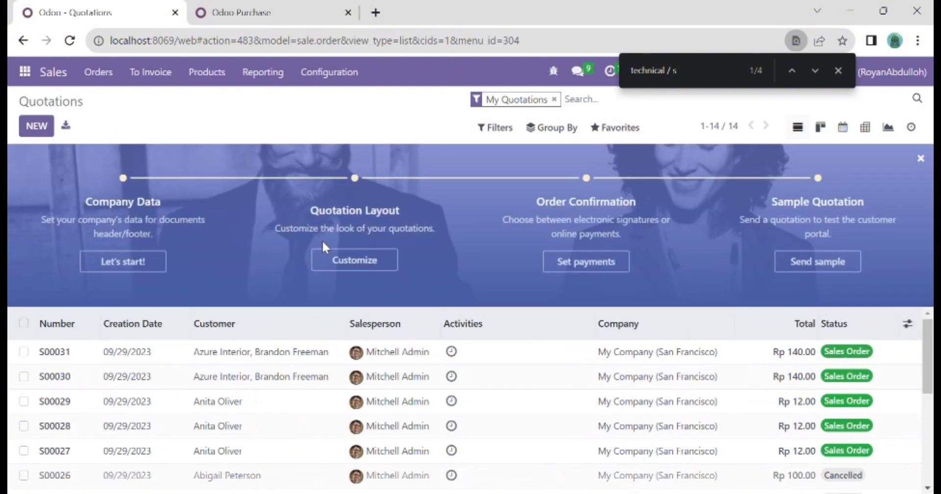
click(259, 355)
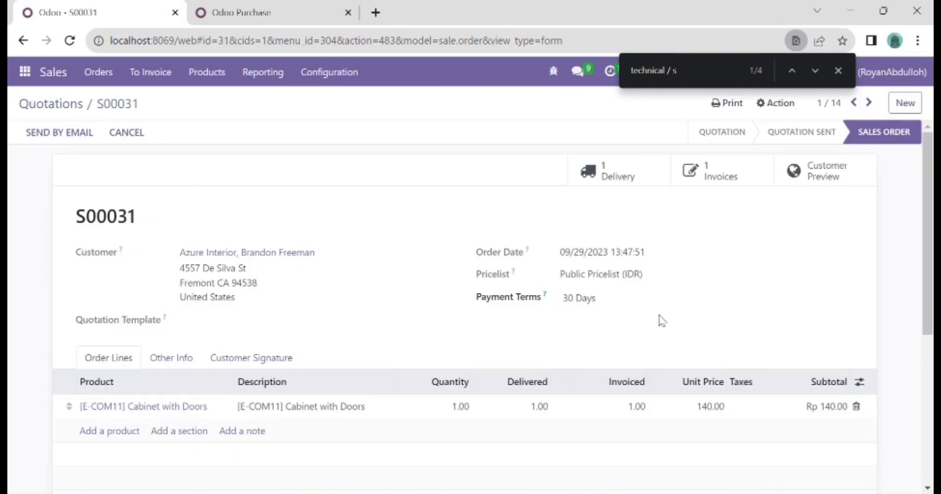
click(686, 309)
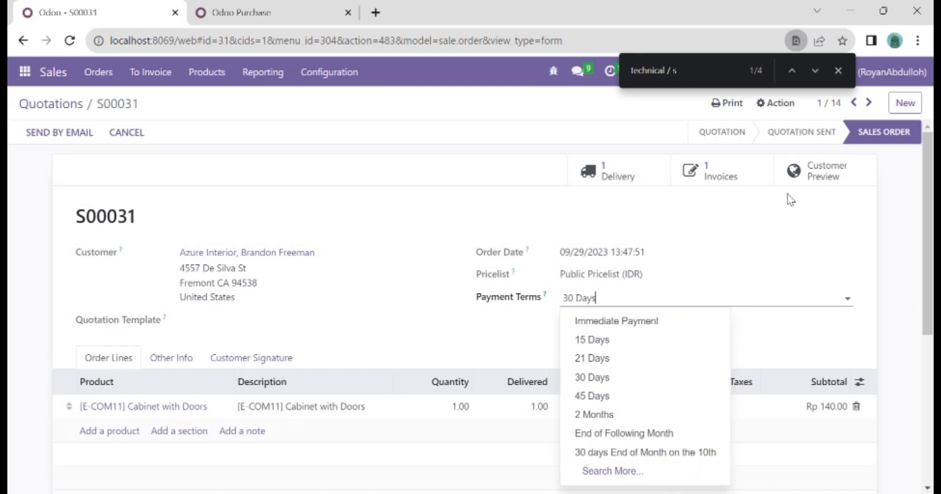
click(777, 112)
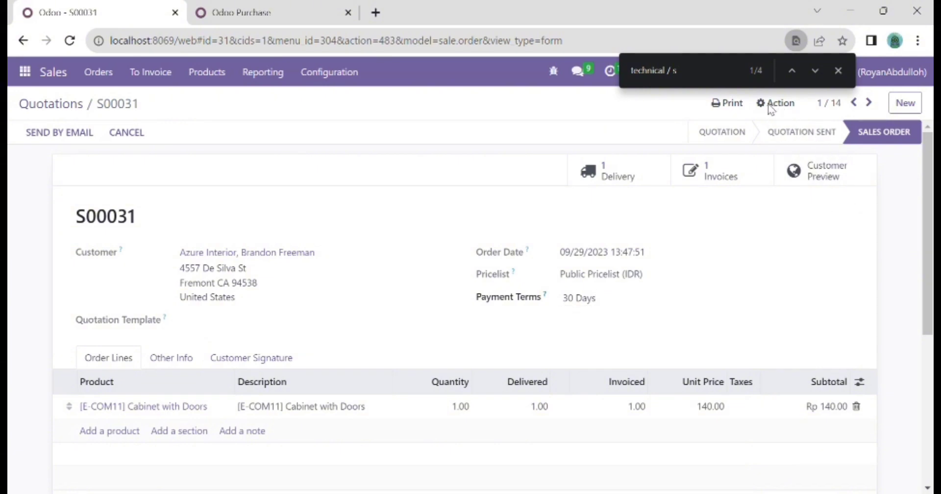
Duplicate the Azure Interior sales order and set the copy's payment terms to 30% Now, Balance 60 Days.
click(769, 104)
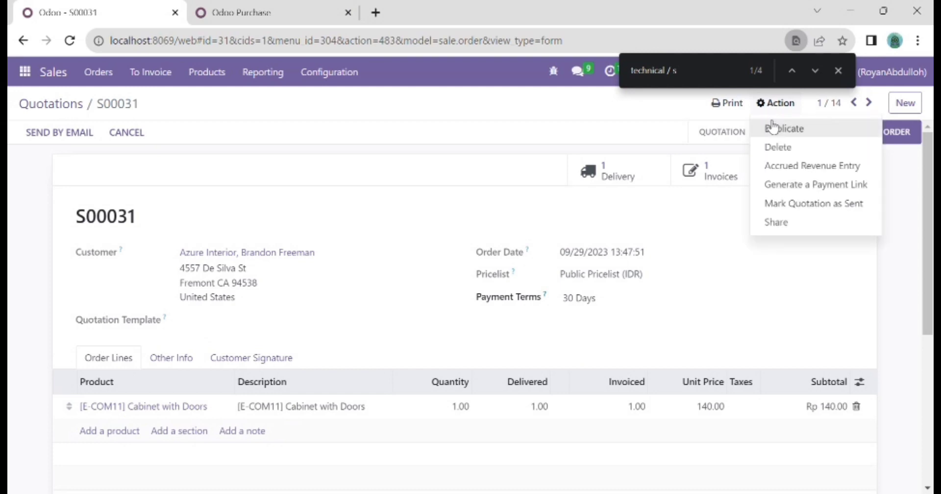
click(773, 127)
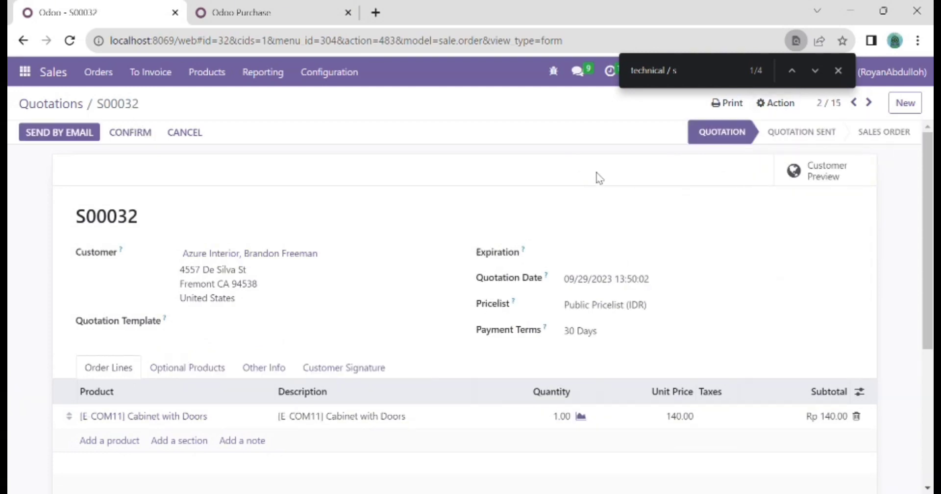
click(623, 337)
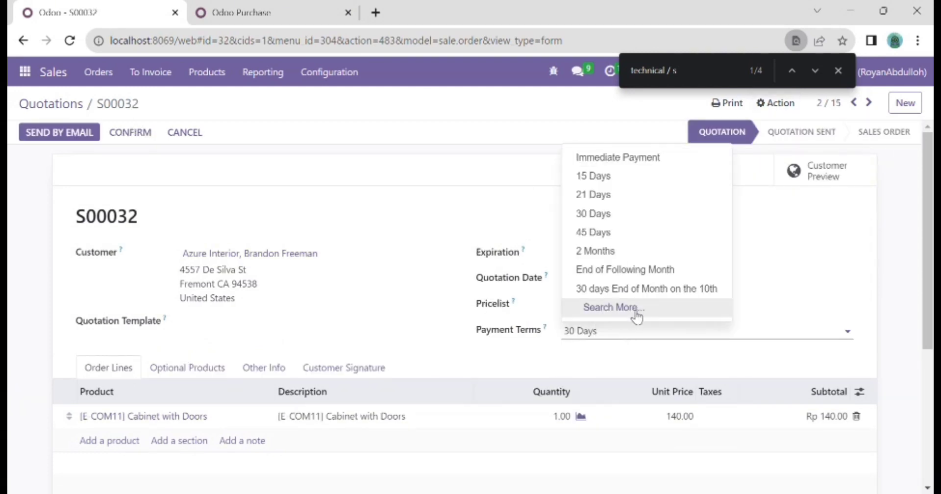
click(640, 310)
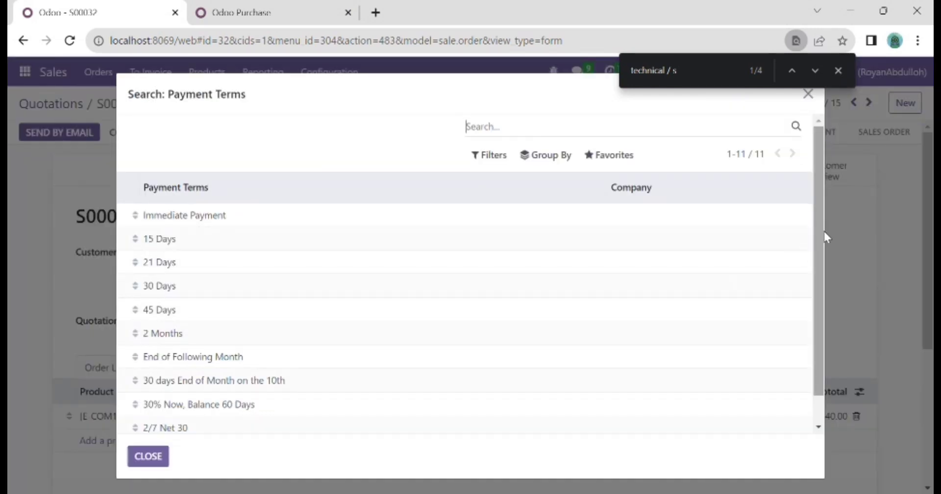
drag(820, 239, 827, 279)
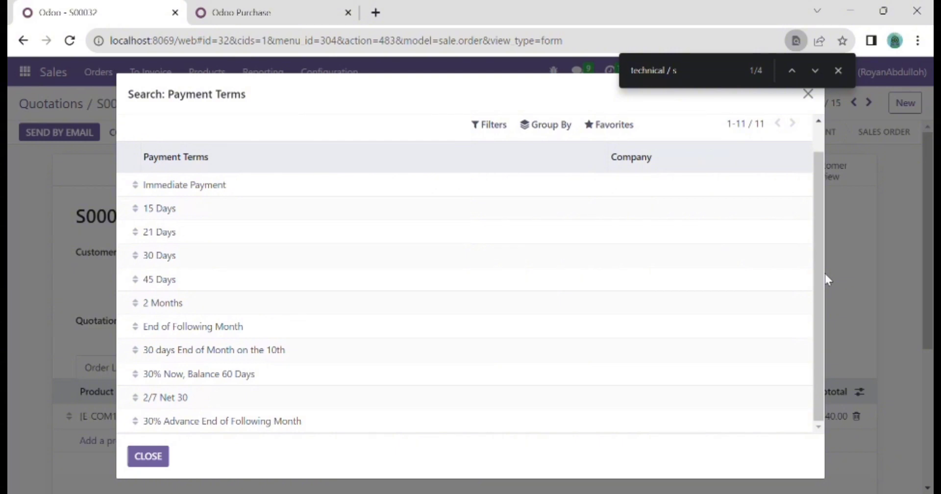
click(356, 377)
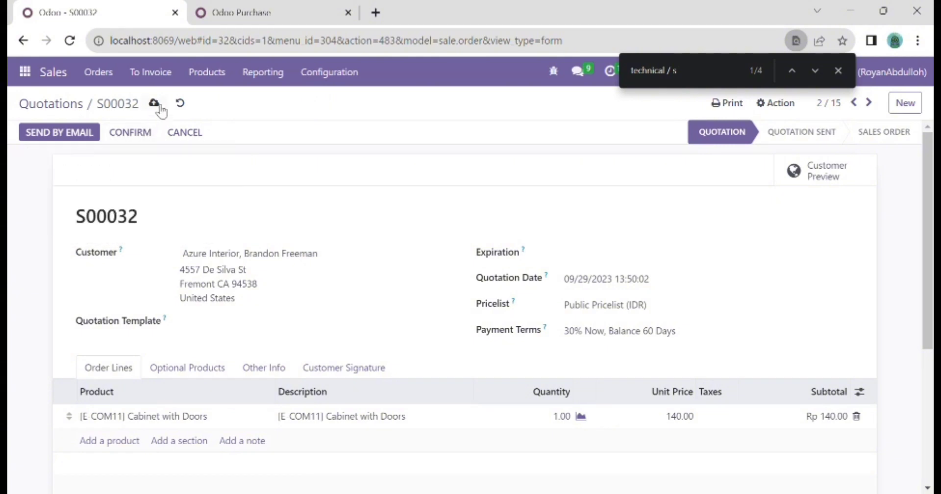
Save and confirm the duplicated Azure Interior quotation and validate its delivery as an immediate transfer of all quantities.
click(155, 104)
click(139, 134)
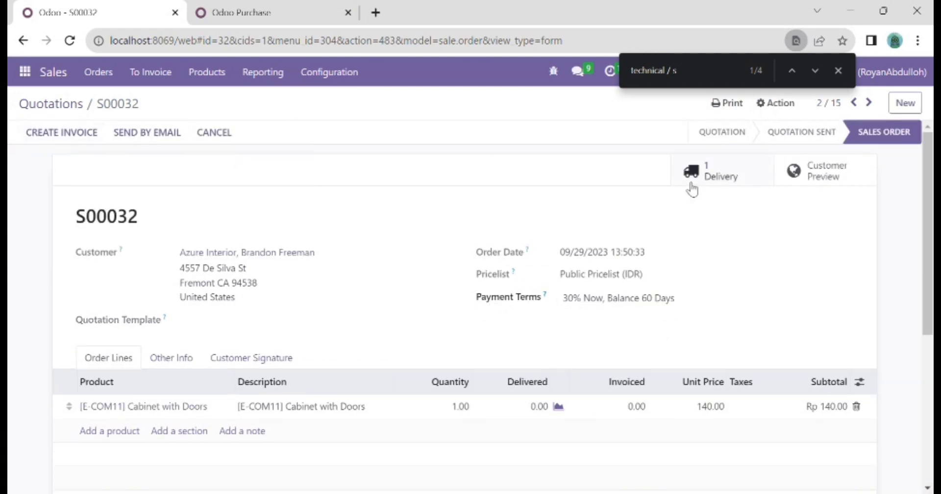
click(717, 170)
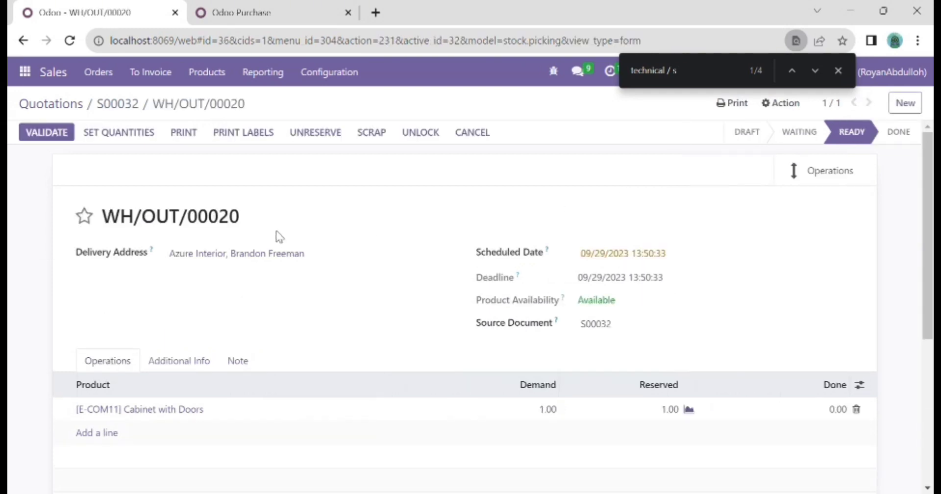
click(64, 136)
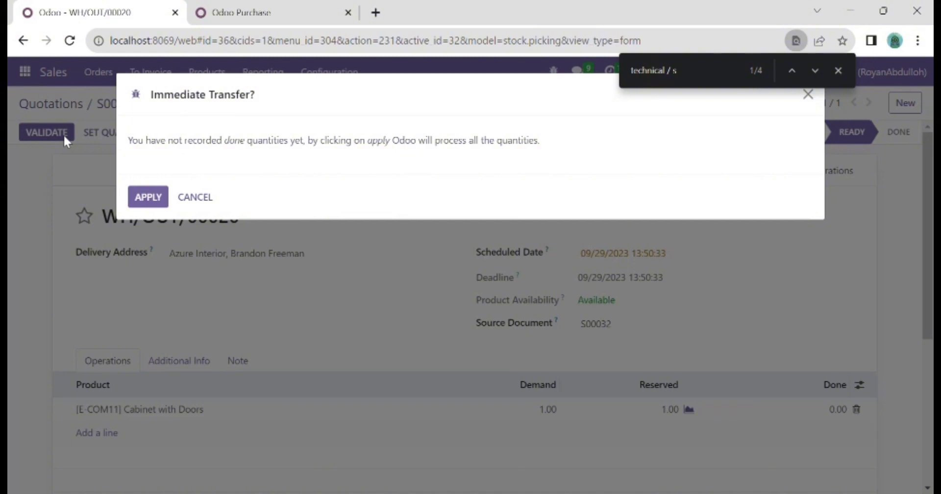
click(148, 198)
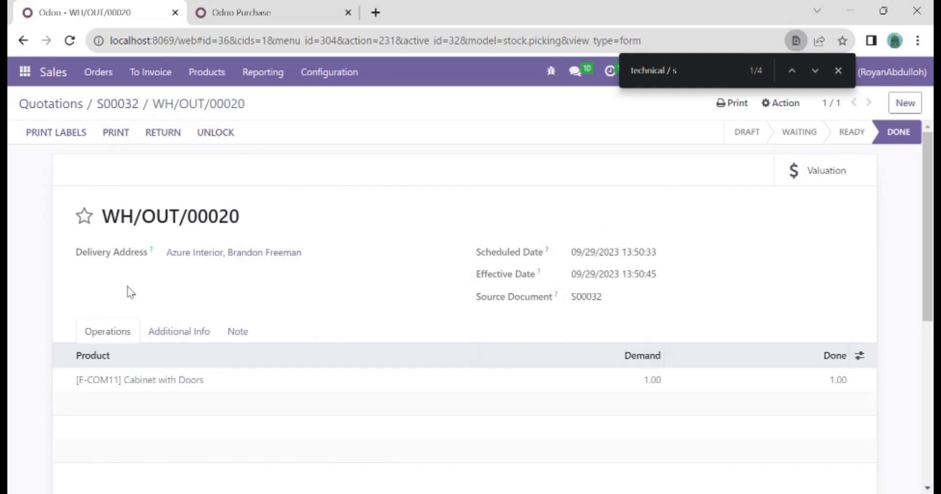
click(167, 337)
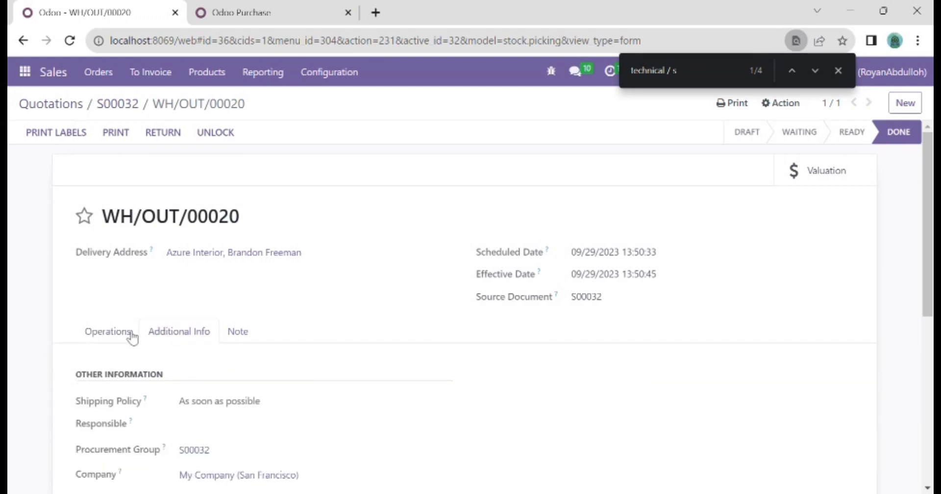
click(124, 338)
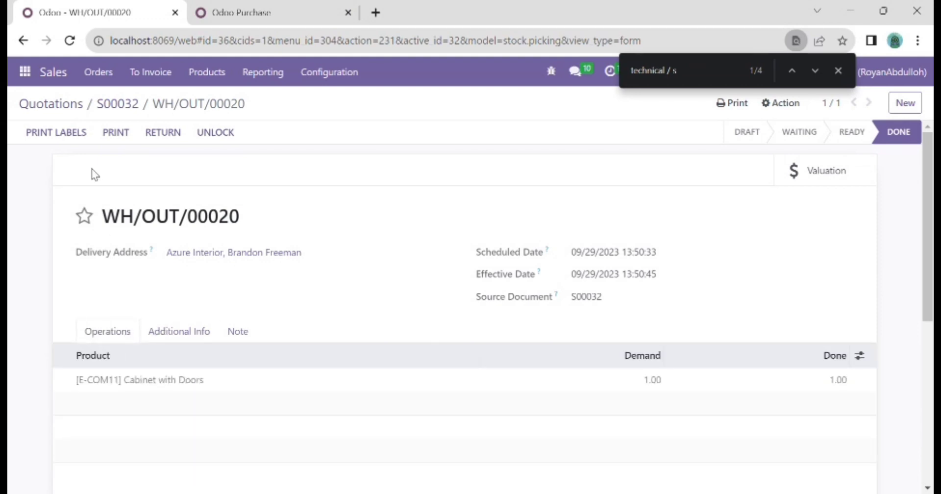
click(25, 72)
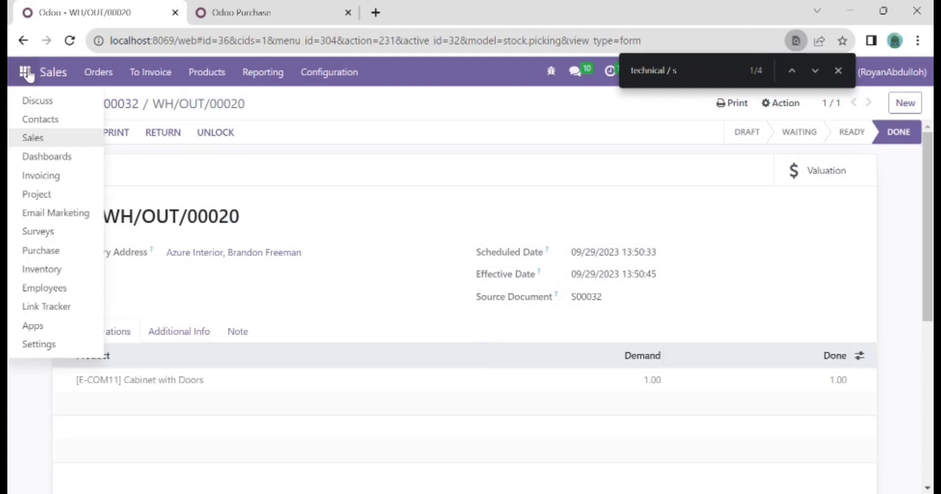
Create and confirm a regular invoice from the sales order with 30% Now, Balance 60 Days terms and show its journal items.
click(135, 111)
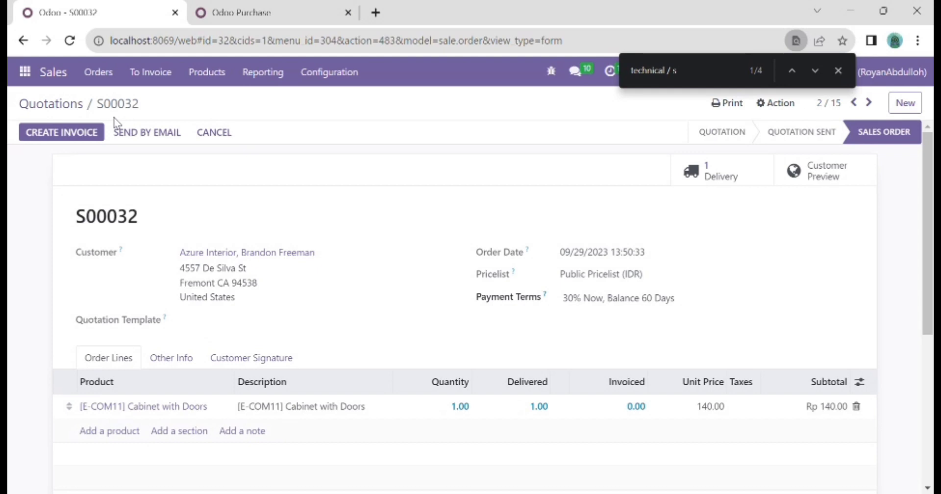
click(84, 134)
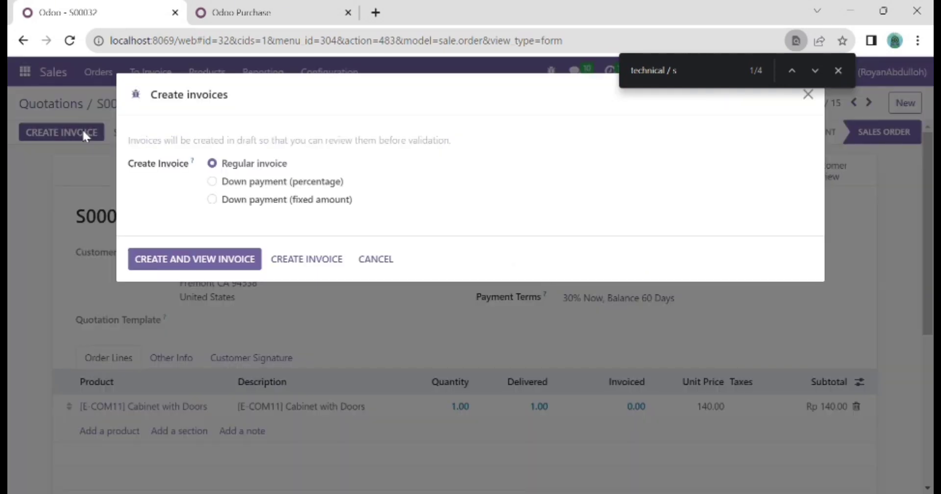
click(234, 265)
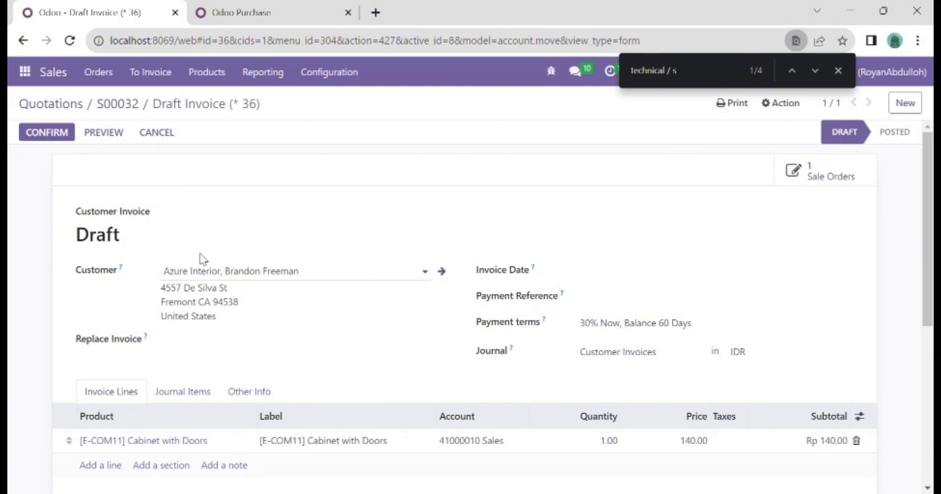
click(60, 136)
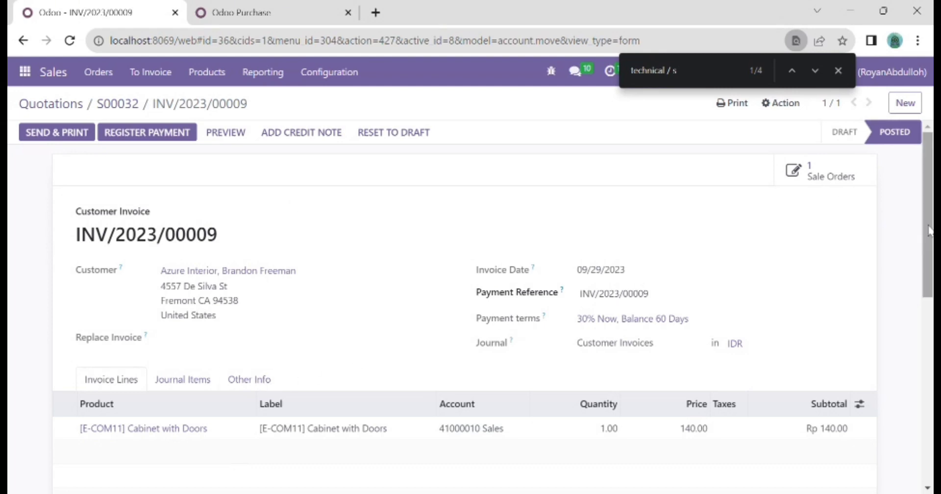
drag(930, 232, 933, 274)
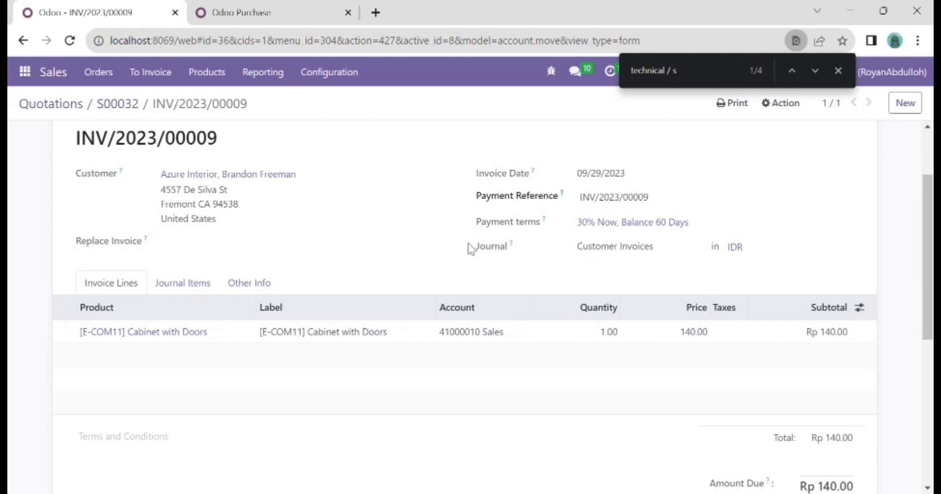
click(199, 286)
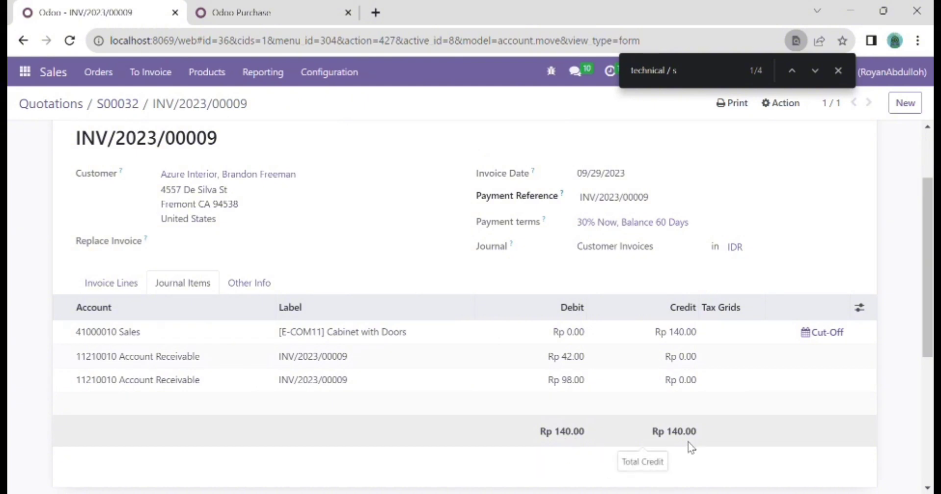
Reopen the customer invoices list, compare the newest Azure Interior invoices' due dates, and check the newest invoice's payment terms.
click(27, 73)
click(63, 175)
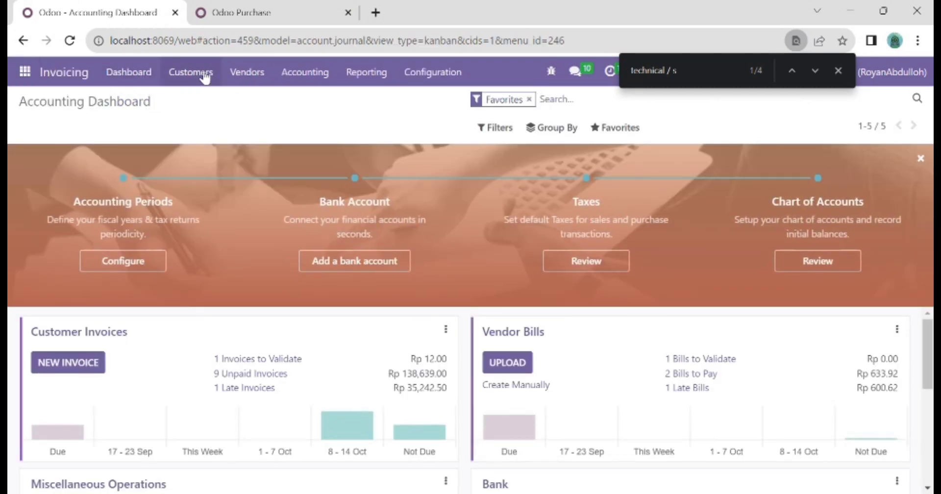
click(196, 73)
click(205, 102)
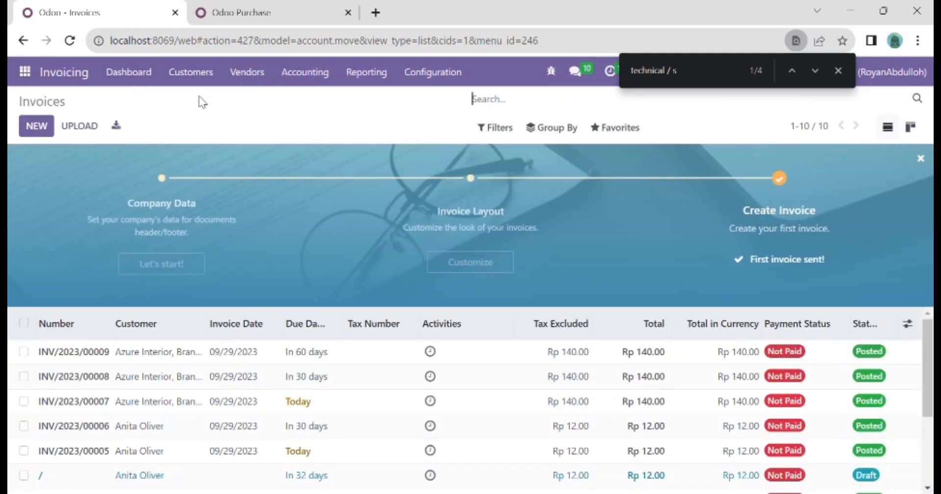
click(307, 355)
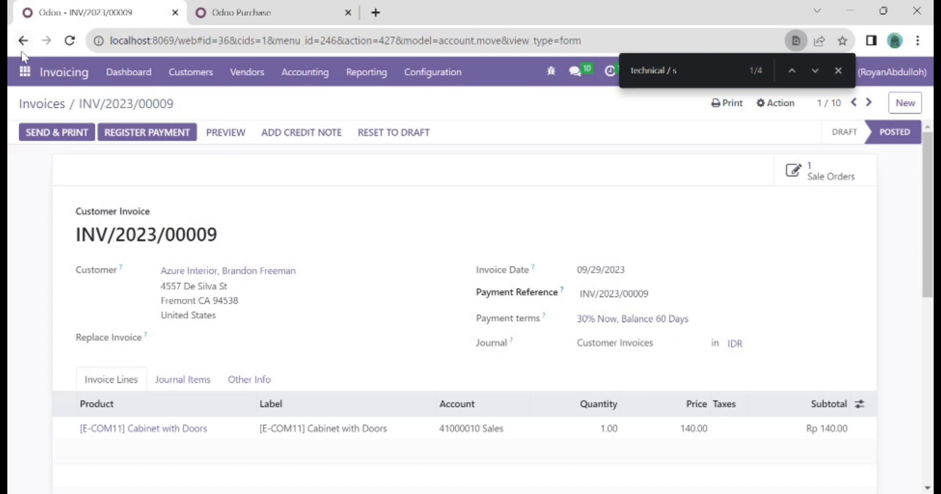
click(23, 42)
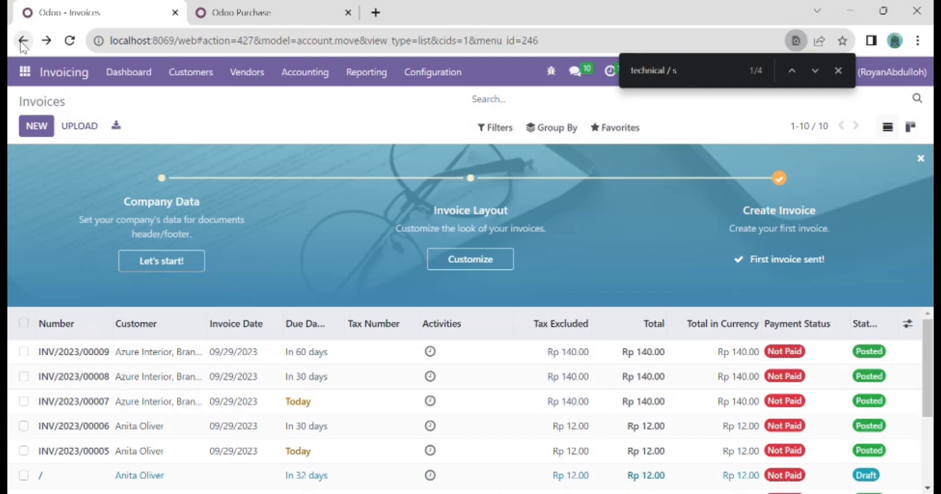
click(243, 355)
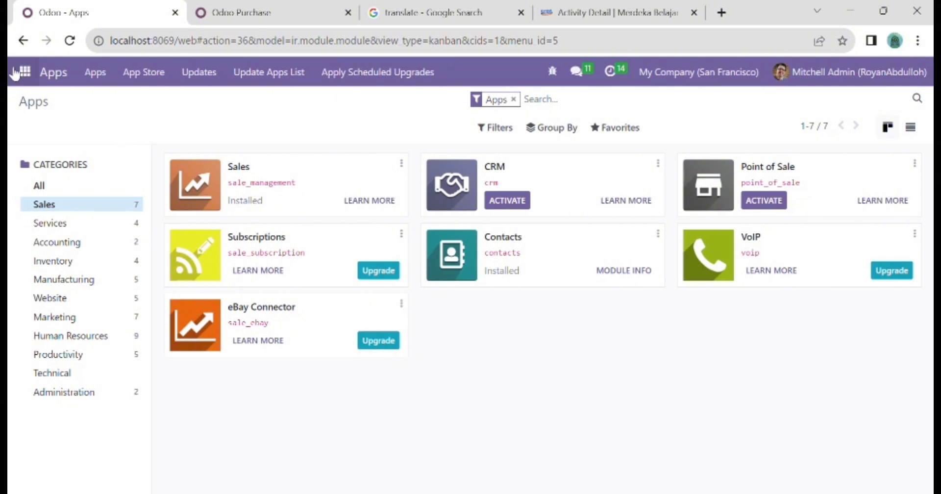
Open the payment terms list in Invoicing, look over a blank payment terms form, and discard it.
click(25, 74)
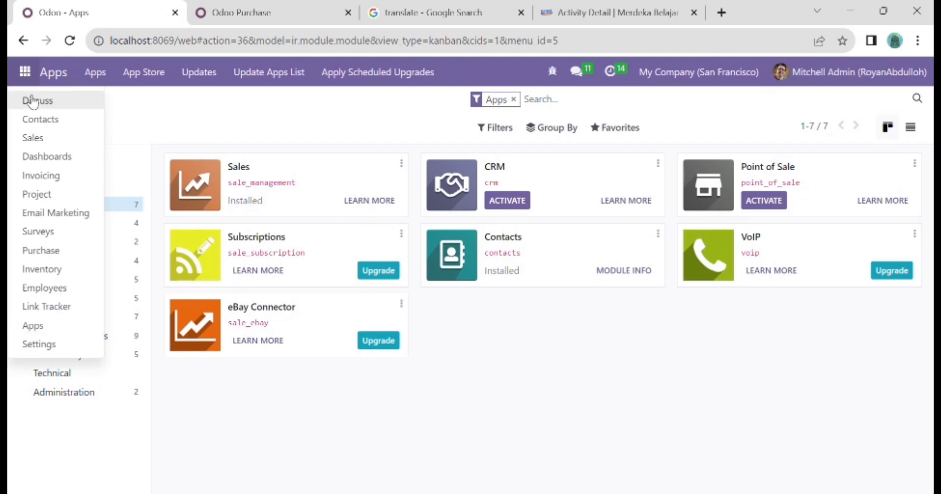
click(69, 178)
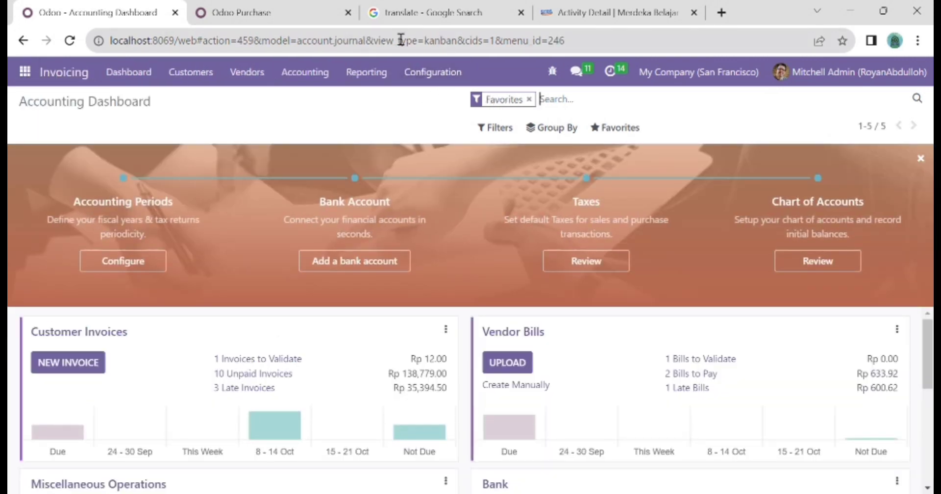
click(434, 76)
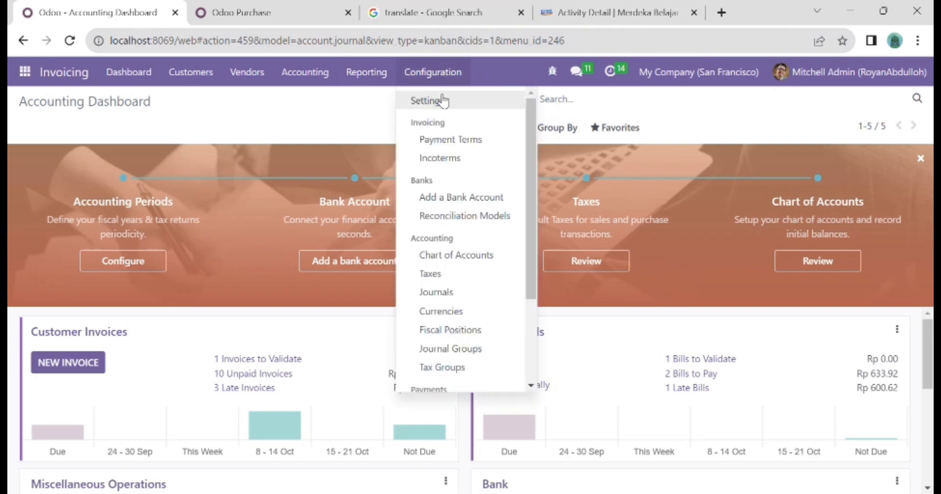
click(452, 142)
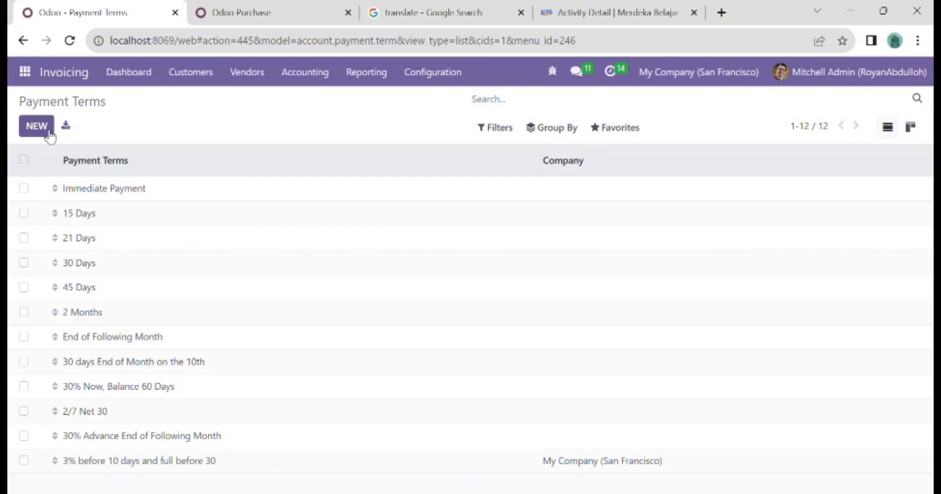
click(45, 131)
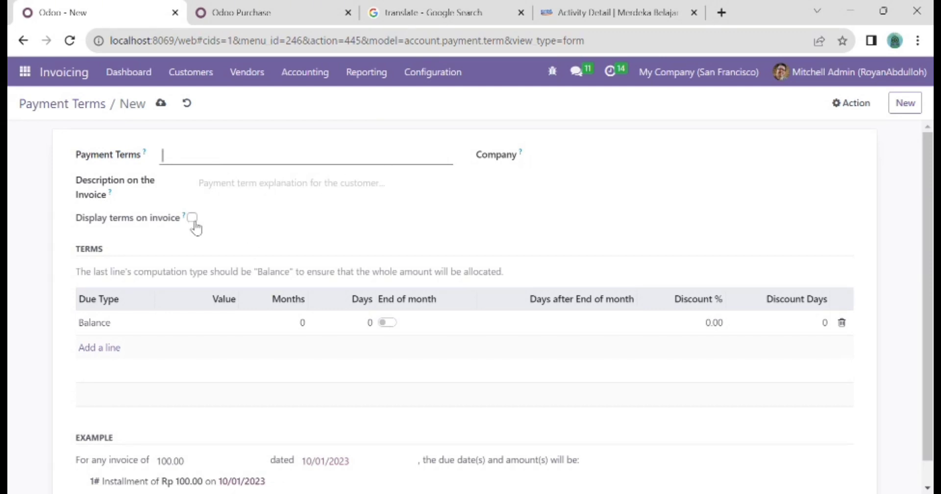
mouse_move(195, 224)
click(190, 104)
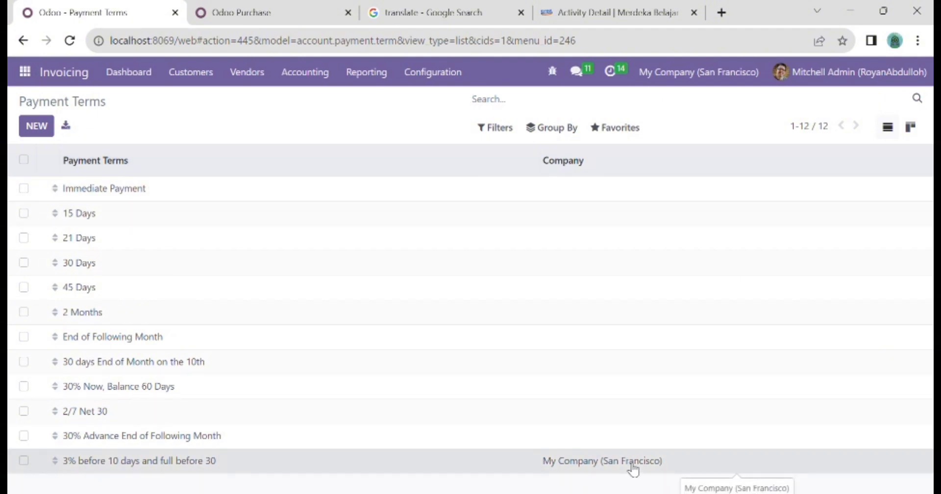
Open the payment terms "3% before 10 days and full before 30" and examine the invoice description, display option, term lines and example.
click(633, 470)
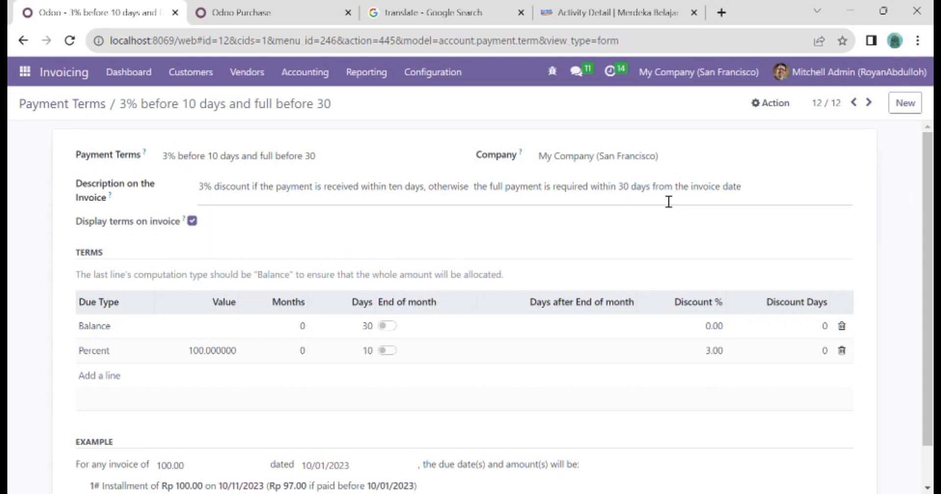
triple_click(672, 192)
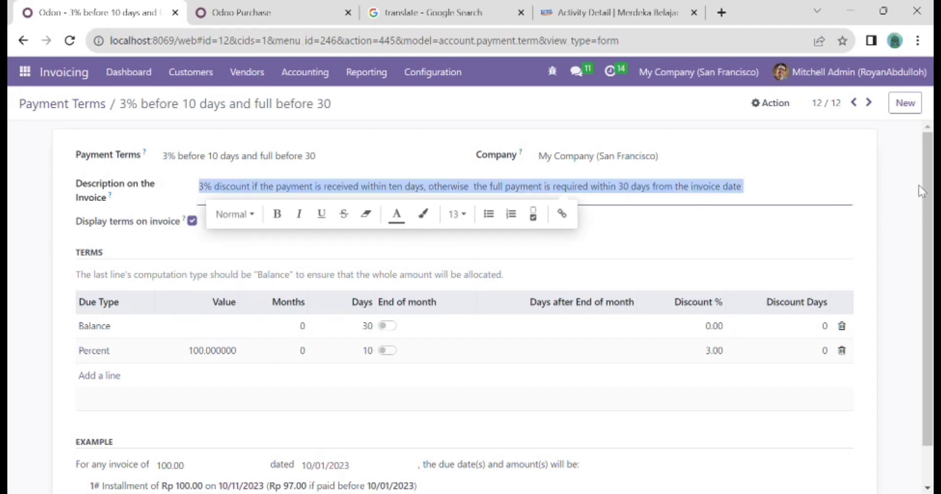
drag(925, 191, 927, 218)
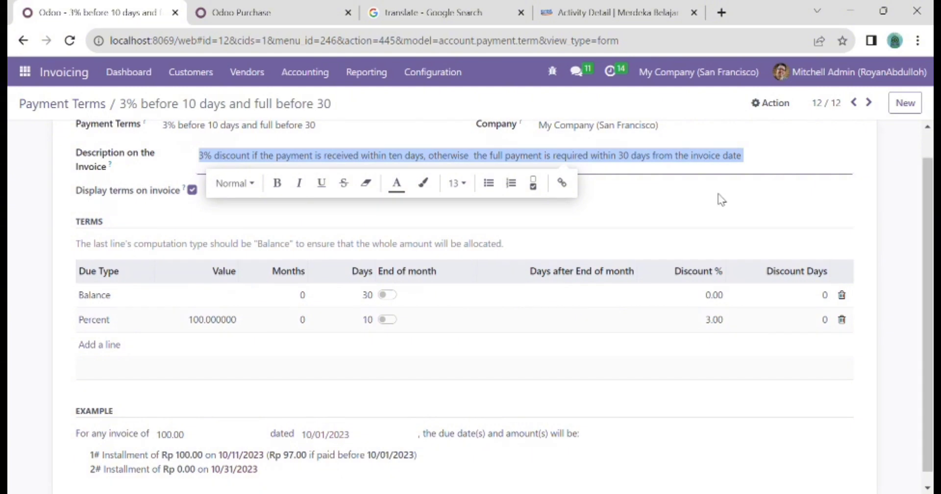
click(712, 204)
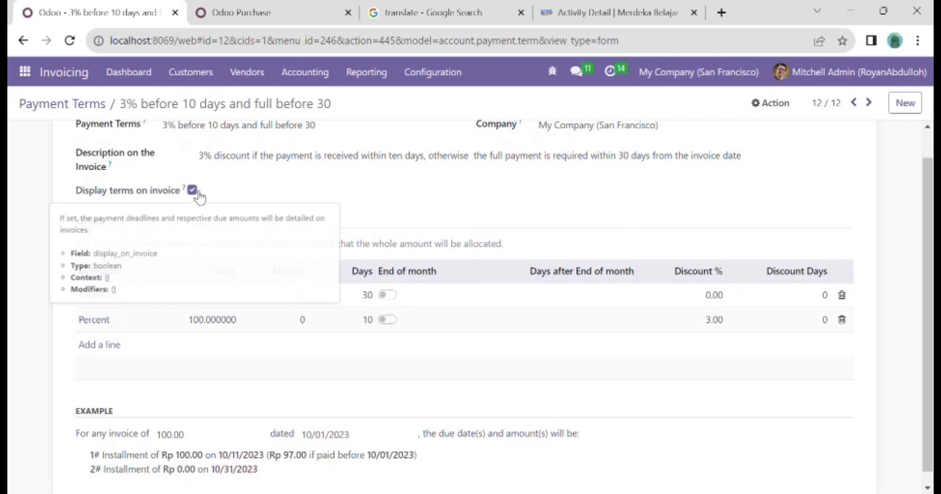
click(194, 191)
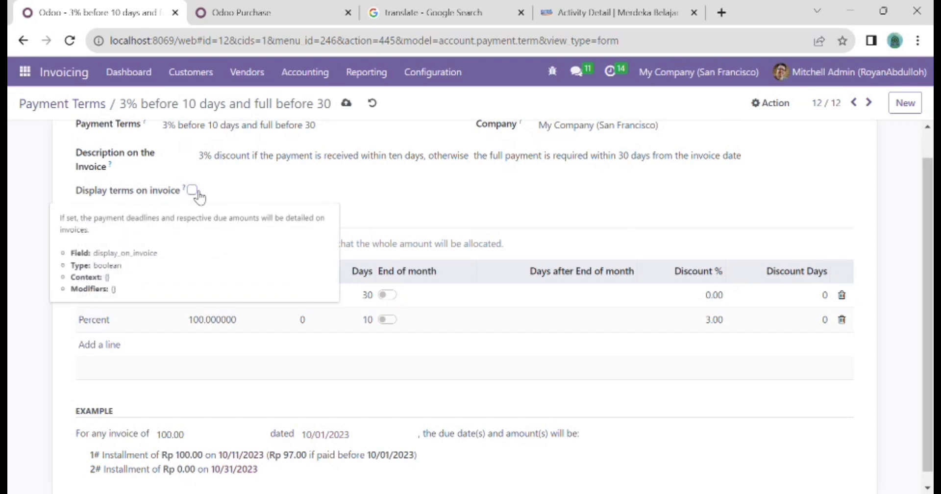
click(195, 191)
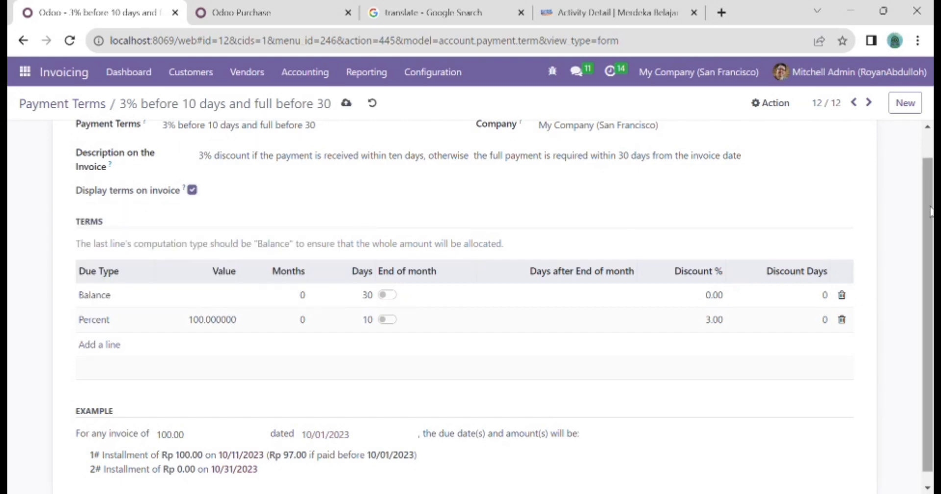
scroll(931, 210, down, 1)
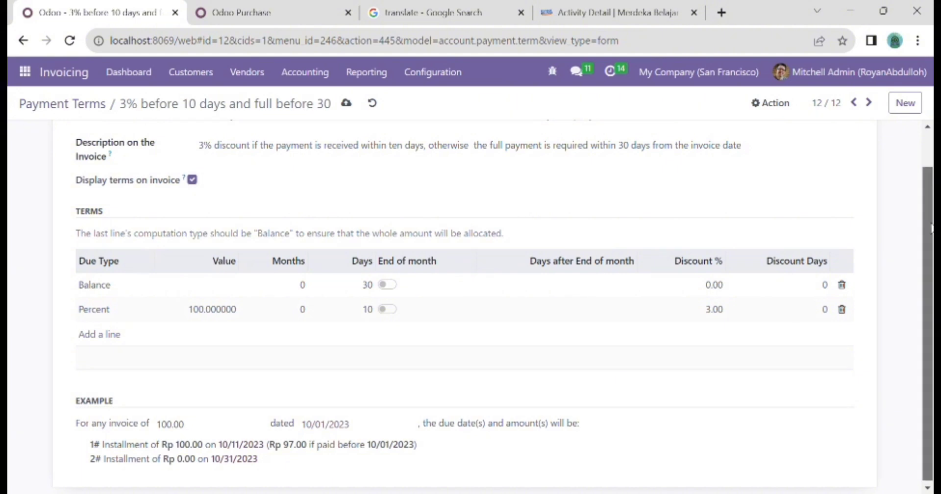
drag(928, 294, 928, 296)
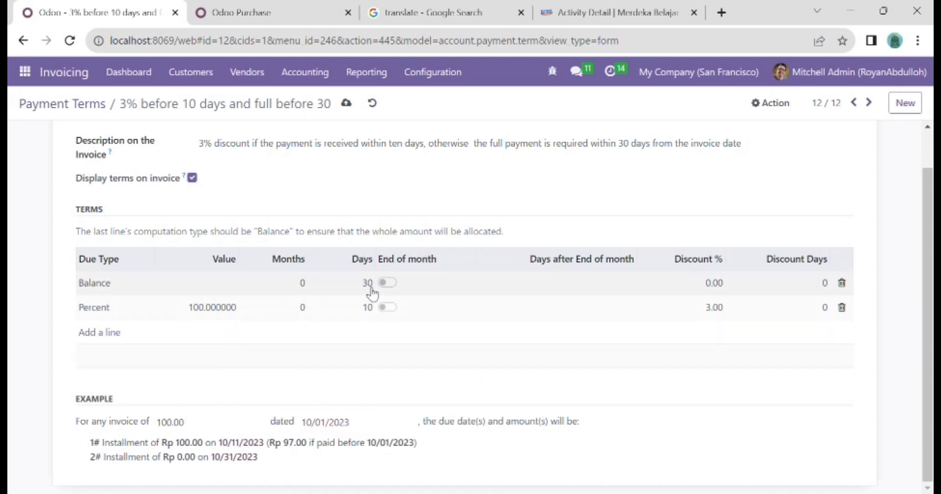
scroll(921, 175, up, 2)
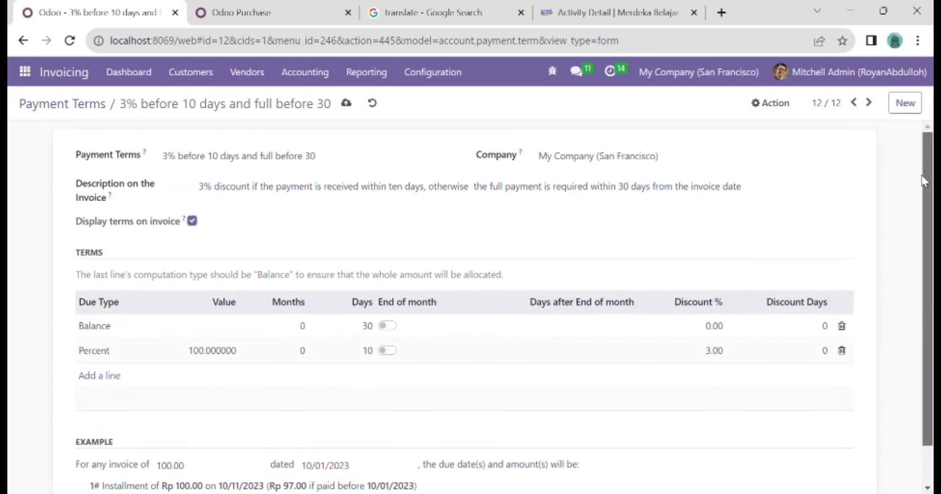